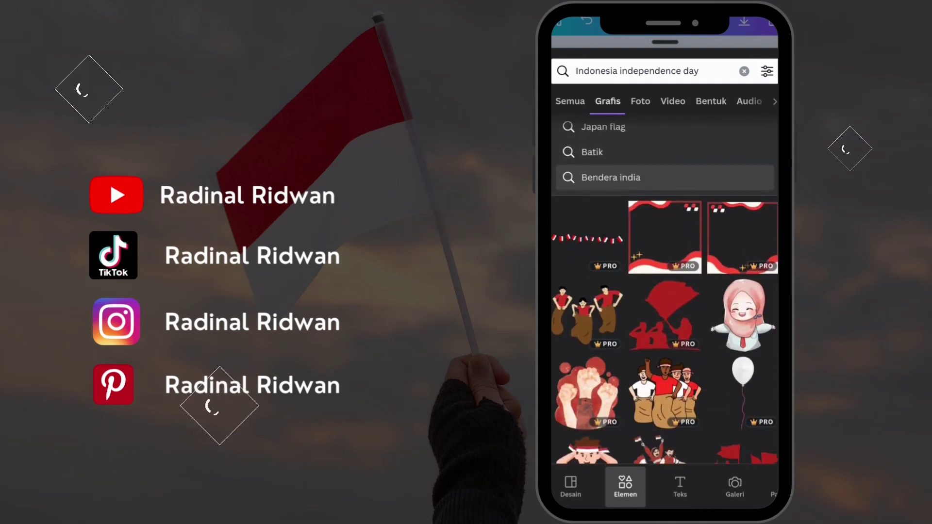
Search 'Indonesian', open the 'indonesian independence day' creator suggestion and browse its sticker results.
scroll(665, 293, "down", 3)
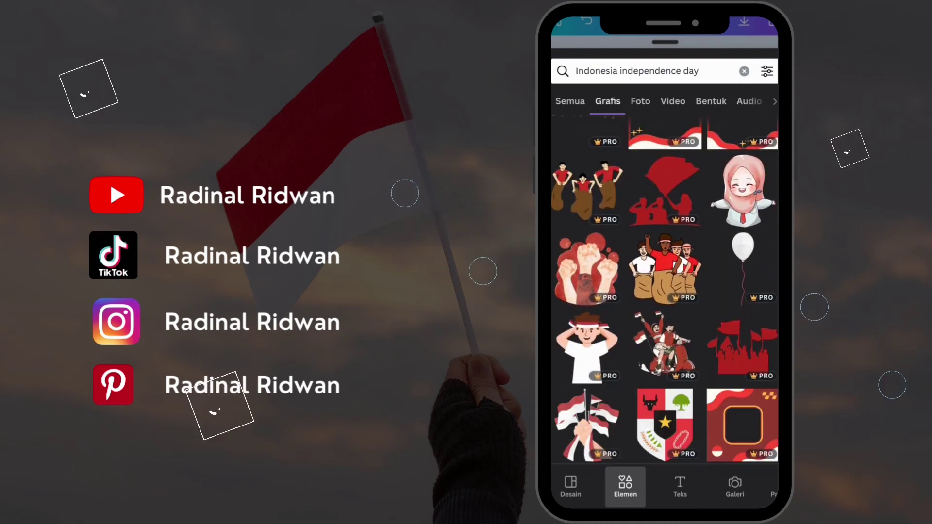
left_click(744, 71)
type("Indonesi")
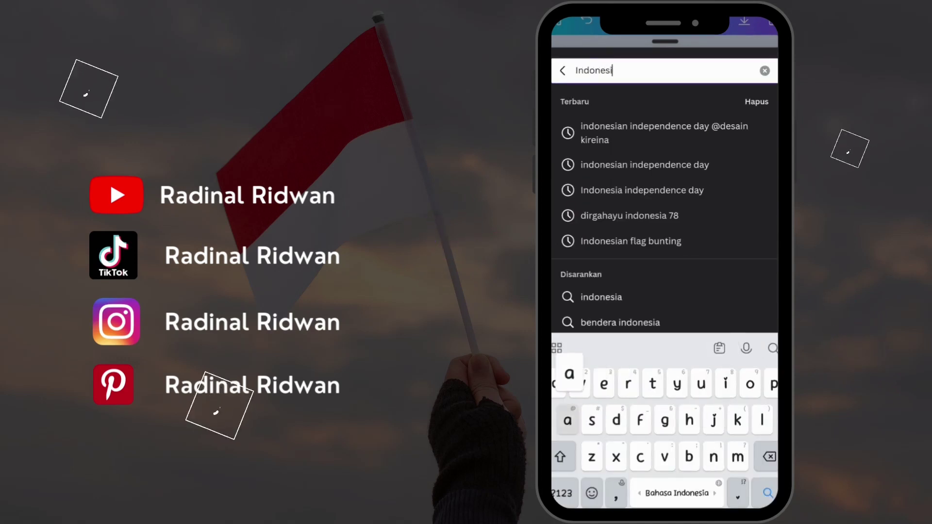
type("an")
left_click(645, 165)
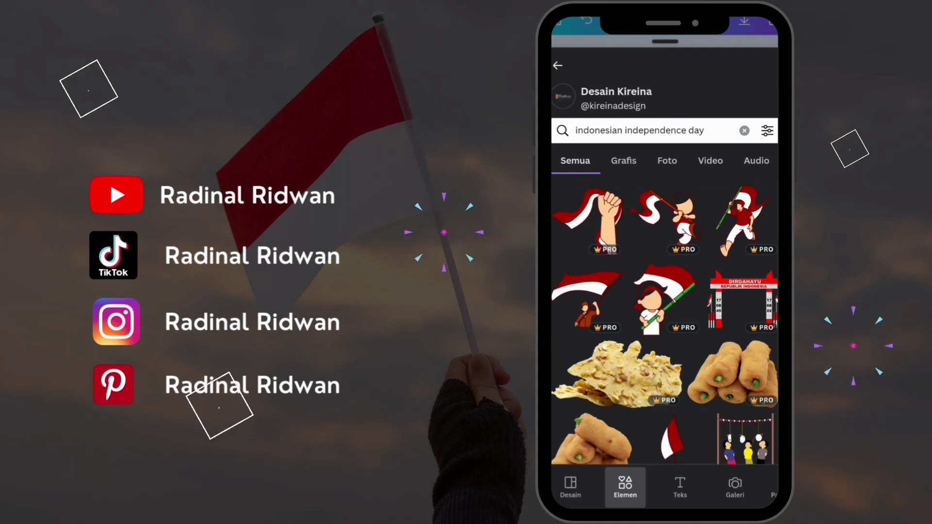
scroll(664, 320, "down", 5)
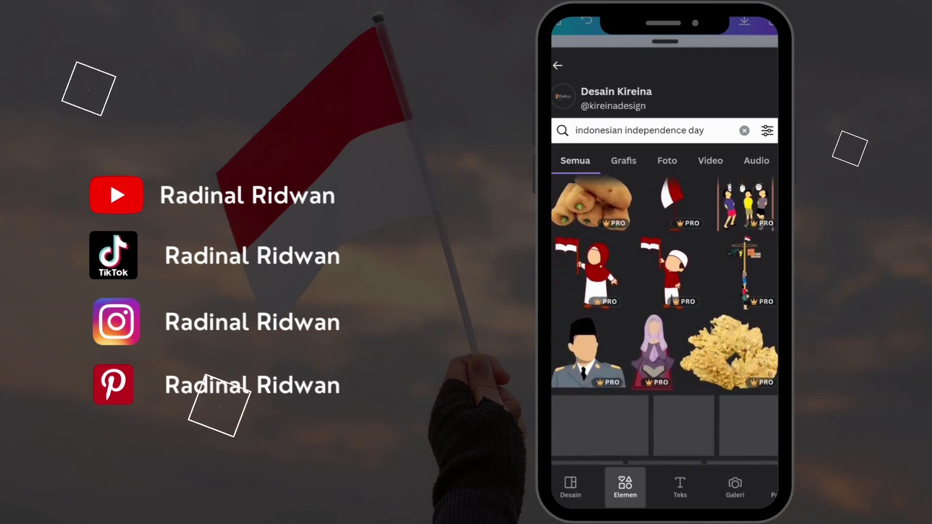
scroll(664, 320, "down", 3)
scroll(664, 319, "down", 4)
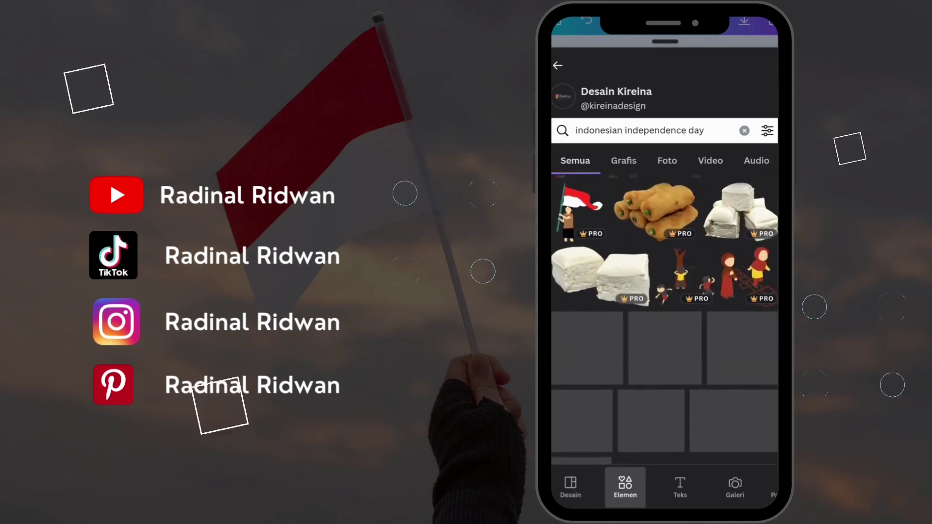
scroll(665, 319, "down", 2)
scroll(664, 319, "down", 3)
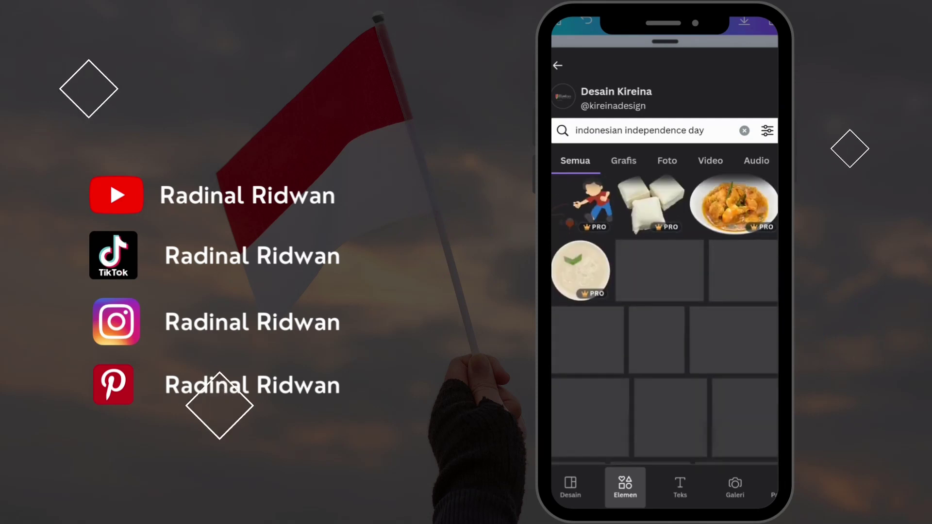
scroll(664, 319, "down", 3)
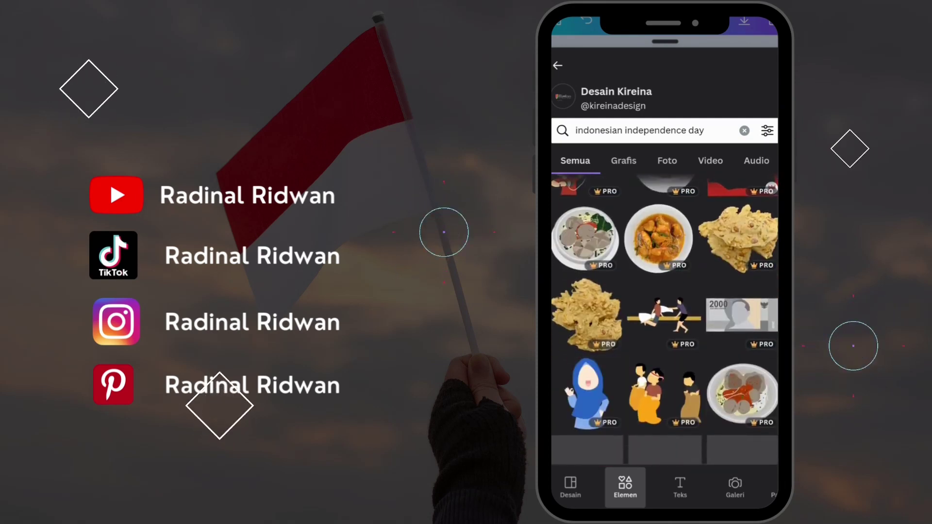
scroll(664, 319, "down", 2)
scroll(664, 319, "up", 2)
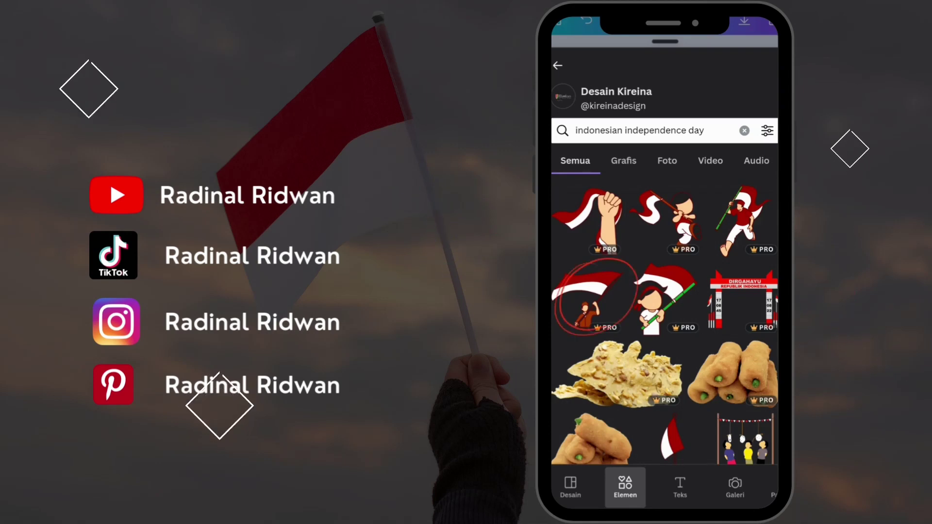
Add the flag-waving figure sticker, enlarge it, and drag it to the banner's left end.
left_click(597, 296)
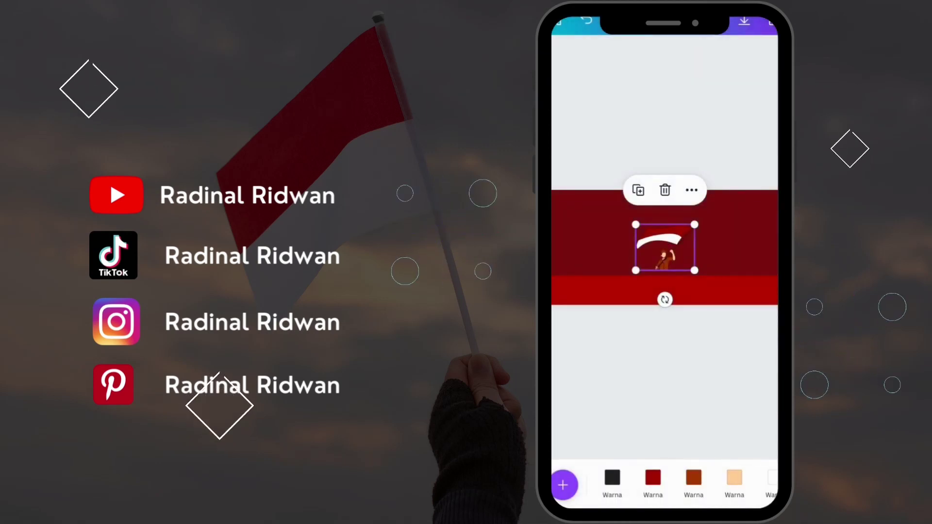
left_click_drag(694, 223, 726, 199)
mouse_move(682, 233)
left_mouse_down()
mouse_move(585, 238)
mouse_move(604, 238)
left_mouse_up()
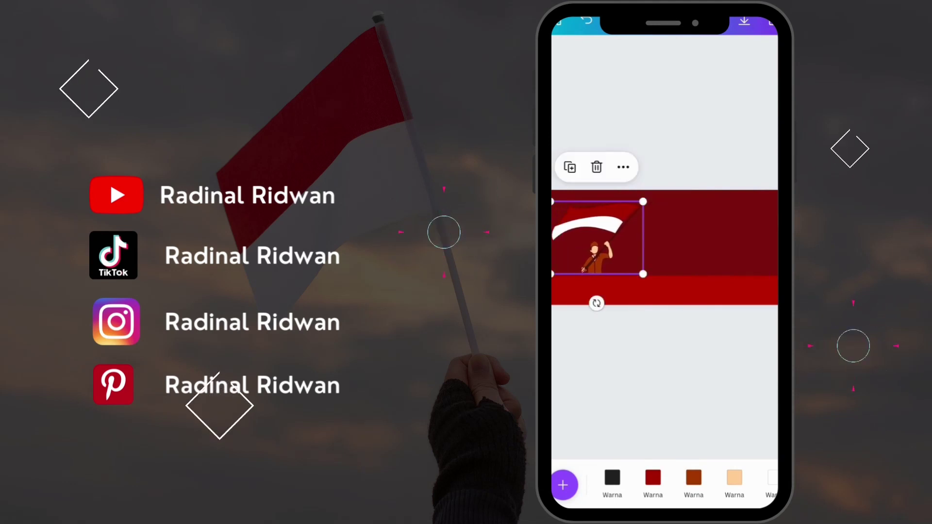
left_click_drag(738, 480, 602, 480)
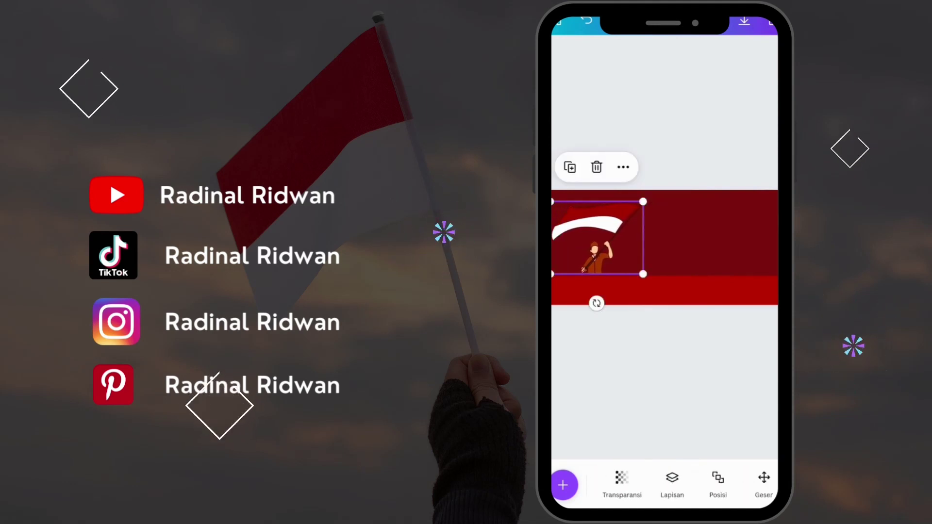
Fine-tune the figure's position with the nudge arrows and check its layer order.
left_click(672, 483)
left_click(694, 488)
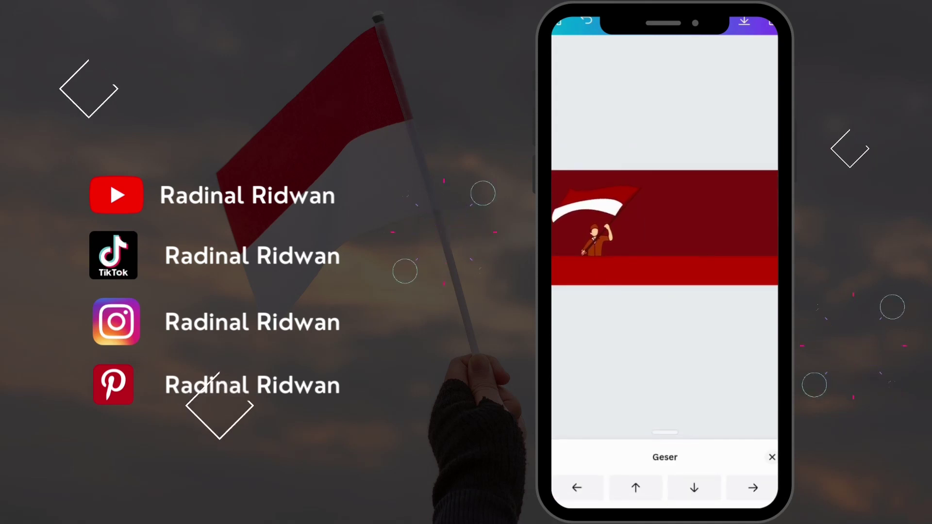
left_click(635, 487)
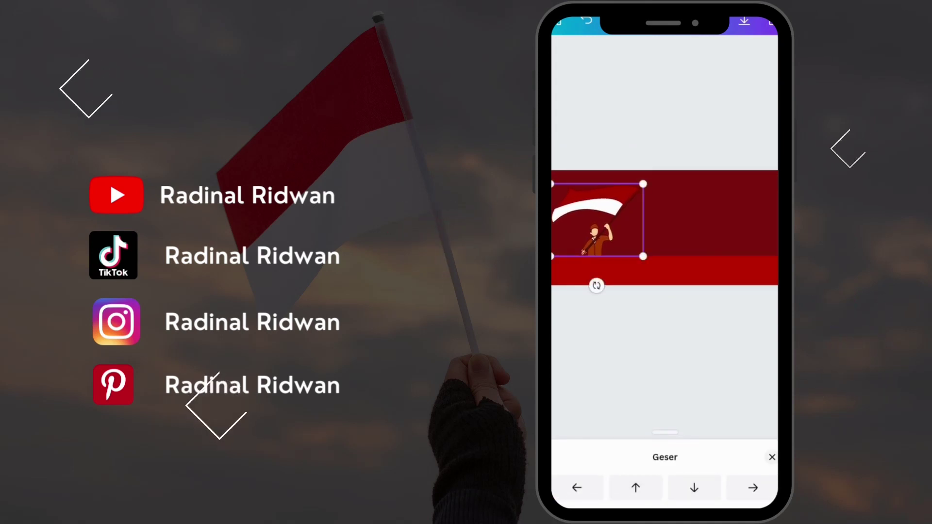
left_click(772, 457)
left_click(626, 481)
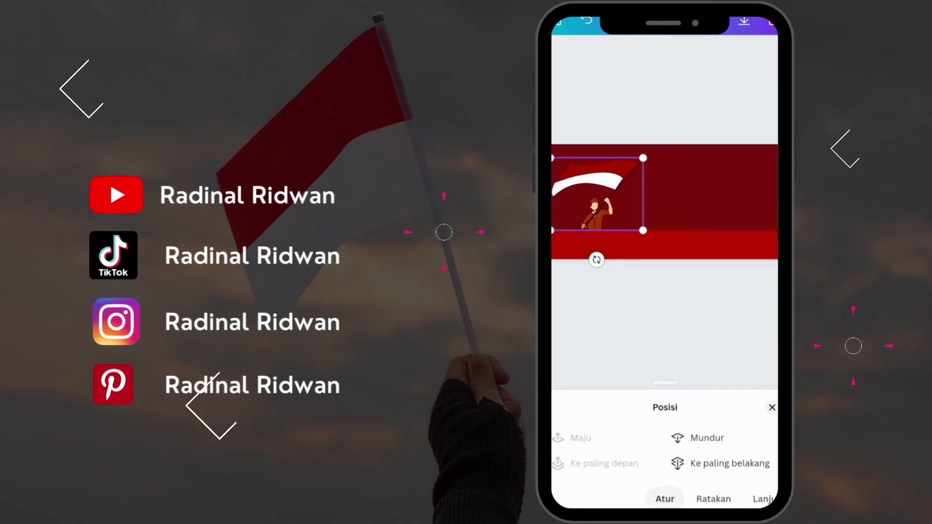
left_click(771, 404)
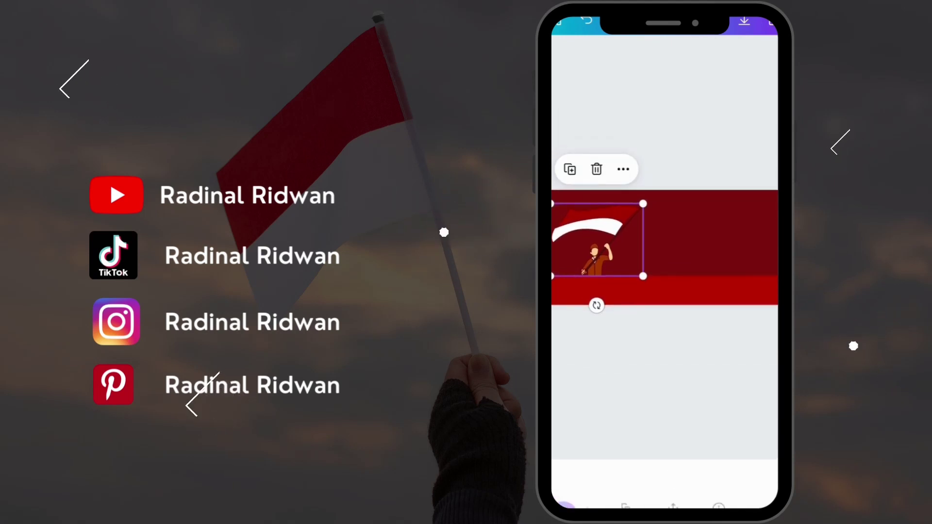
scroll(664, 483, "left", 5)
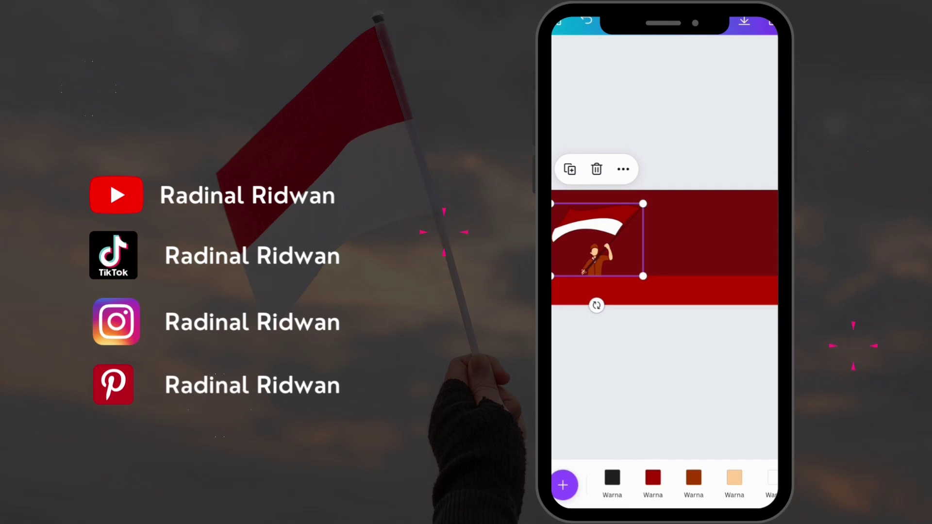
Recolour the flag figure's brown clothing red.
left_click(694, 477)
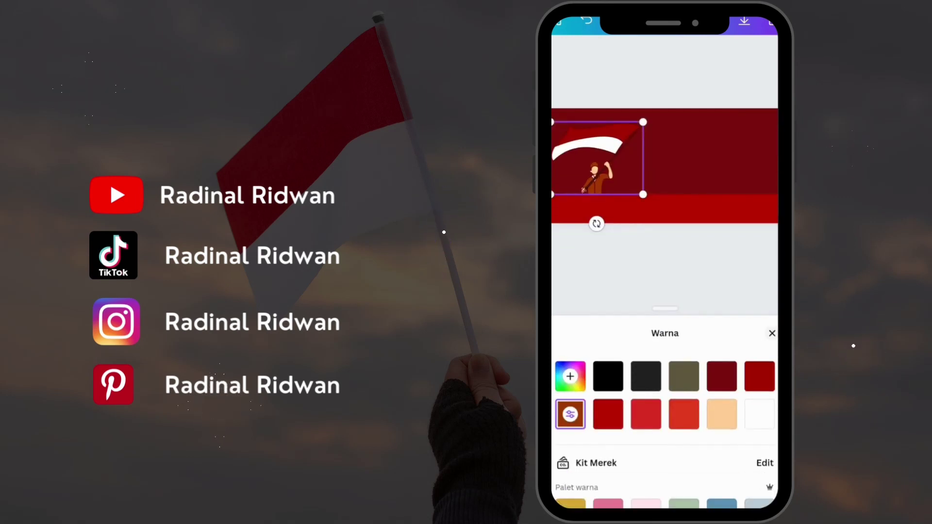
left_click(684, 414)
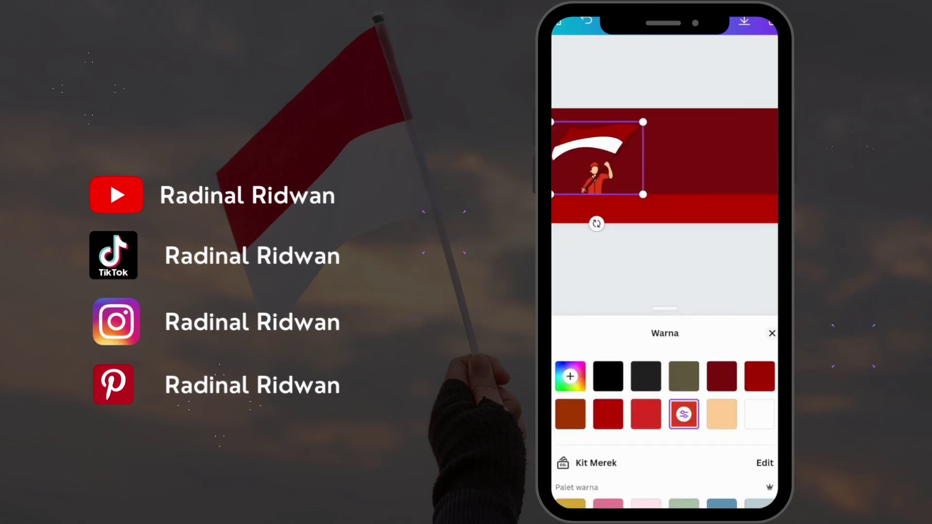
left_click(772, 333)
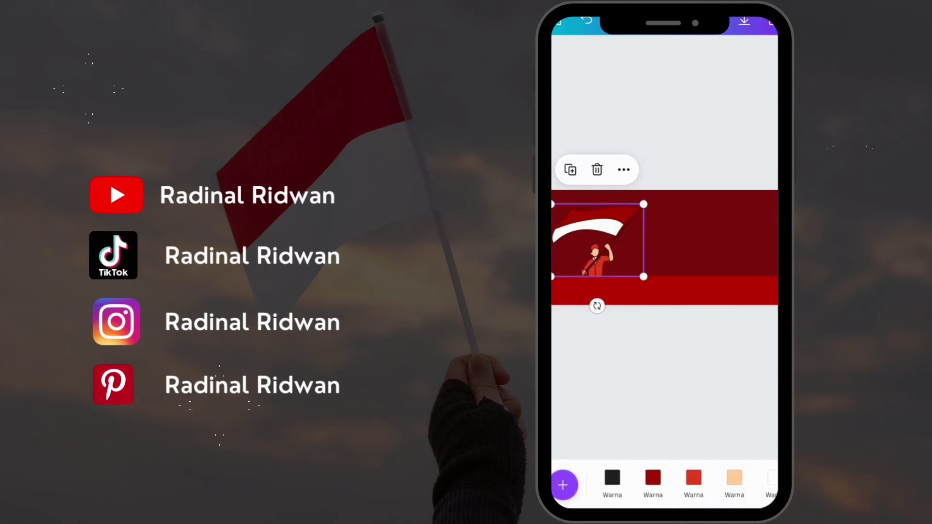
Duplicate the flag figure and switch the copy's red to a different red.
left_click(570, 169)
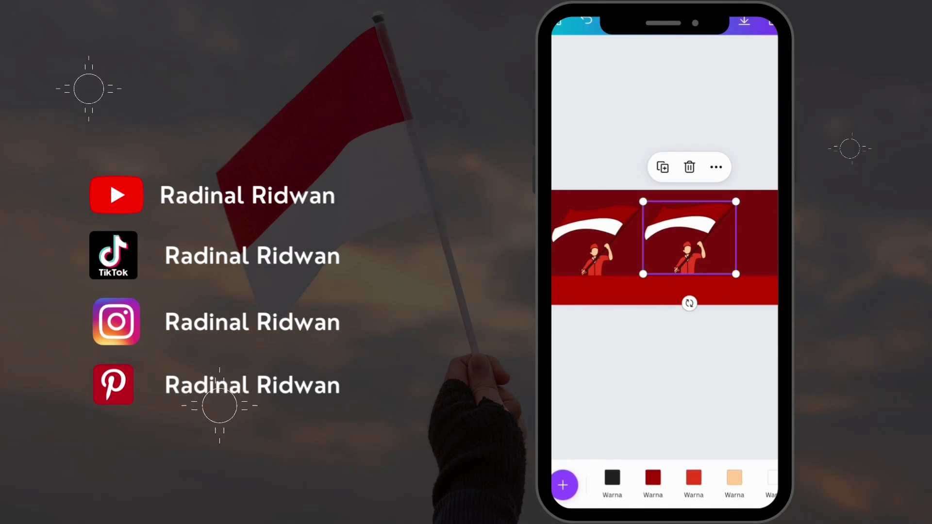
left_click(653, 477)
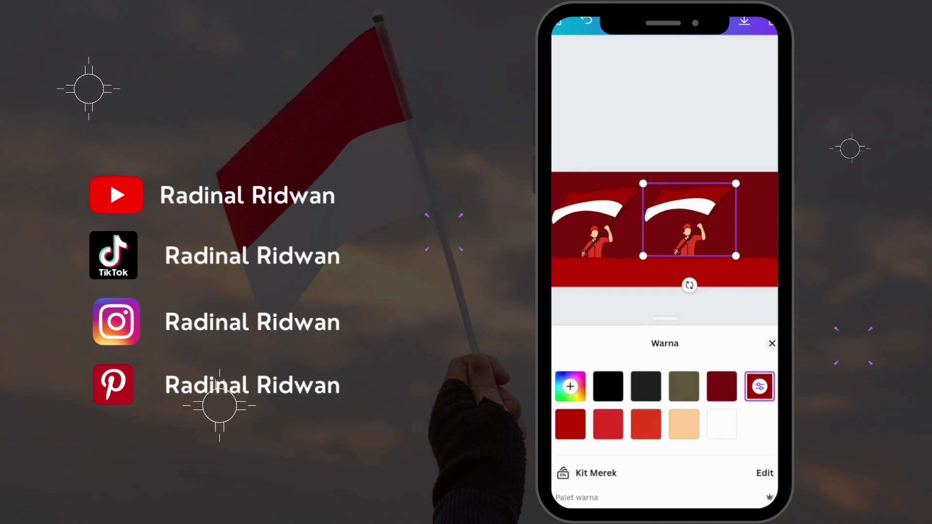
left_click(608, 414)
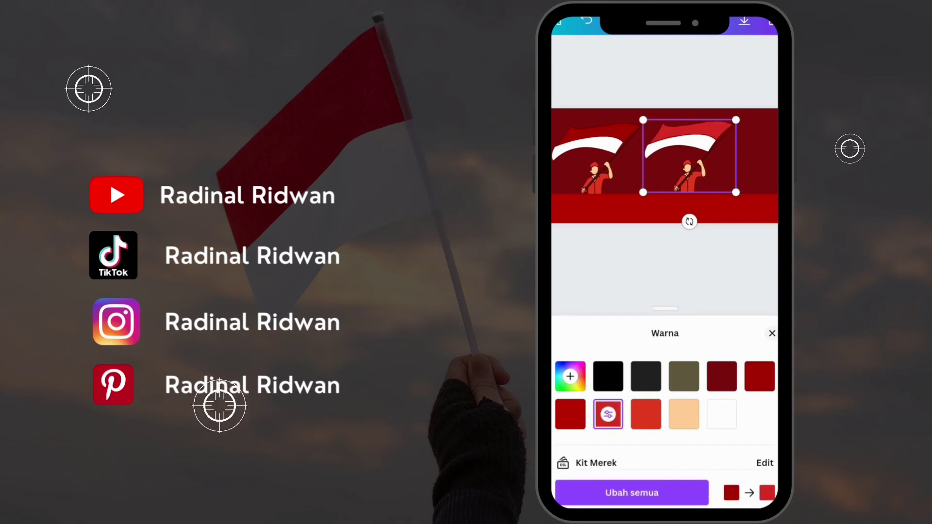
left_click(772, 333)
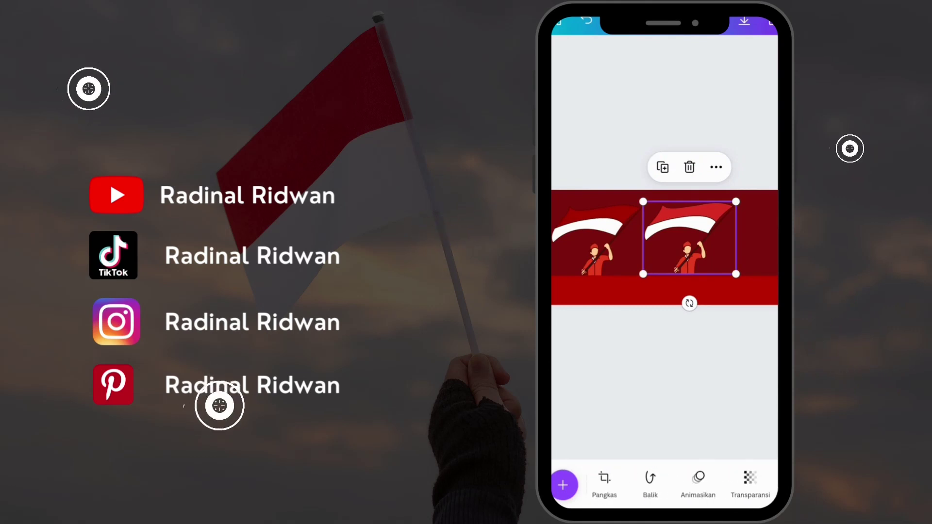
Mirror the copied figure, move it to the banner's right edge, and send it to the back.
left_click(701, 485)
left_click(603, 467)
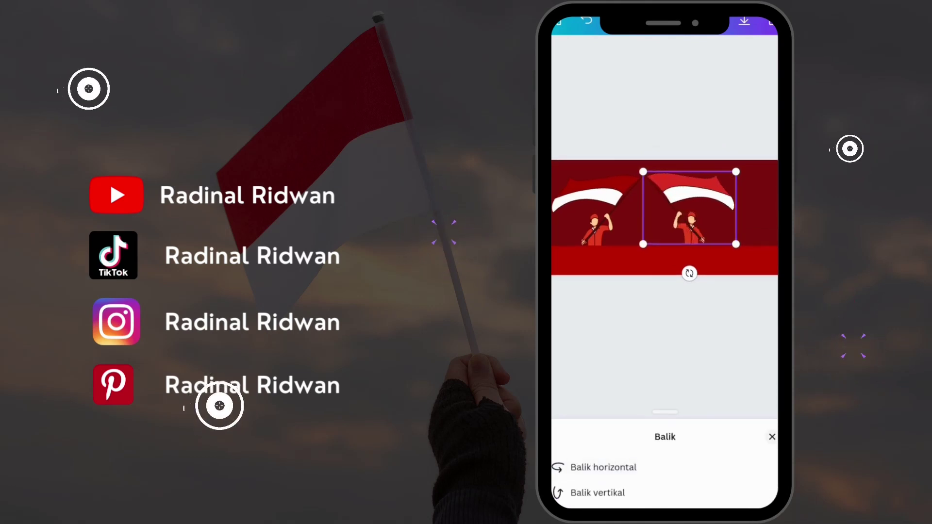
left_click(771, 437)
left_click_drag(689, 238, 732, 239)
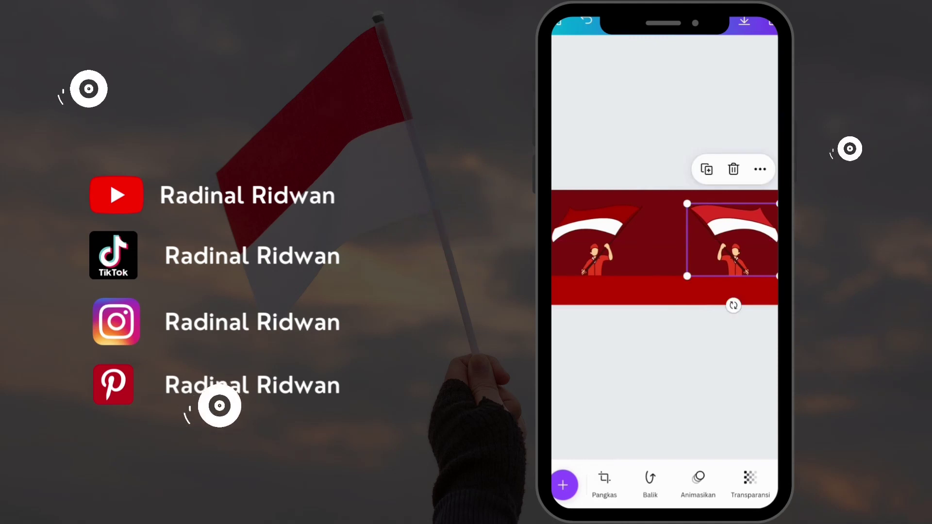
scroll(665, 483, "left", 3)
scroll(665, 483, "right", 5)
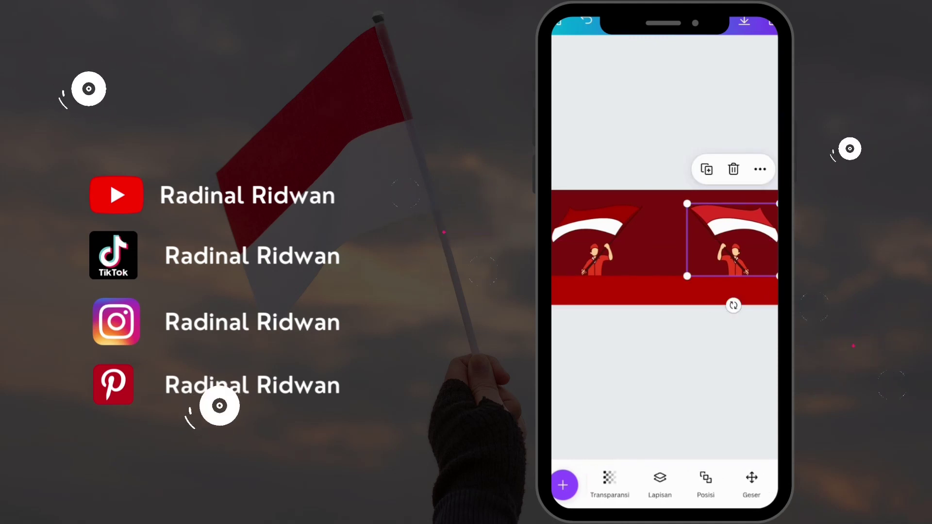
left_click(680, 481)
left_click(699, 434)
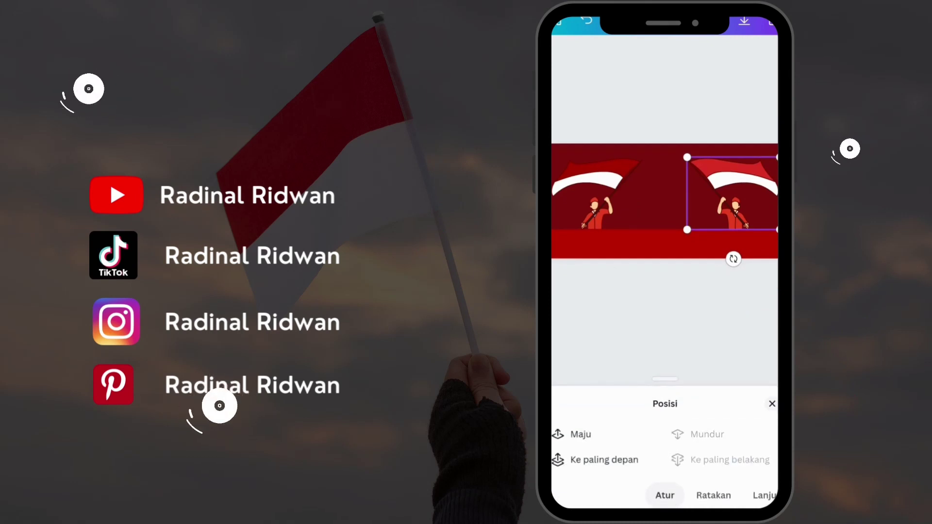
left_click(772, 404)
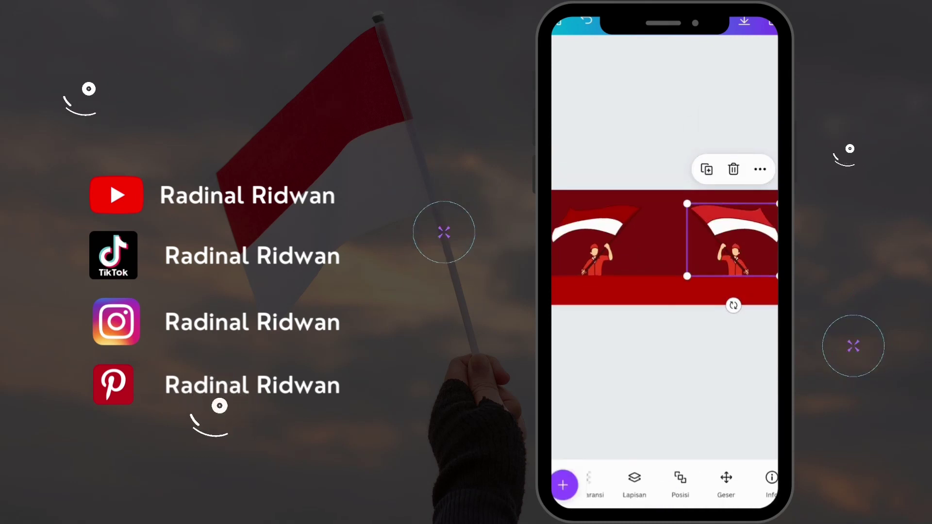
Make the left flag figure a brighter red.
left_click(597, 240)
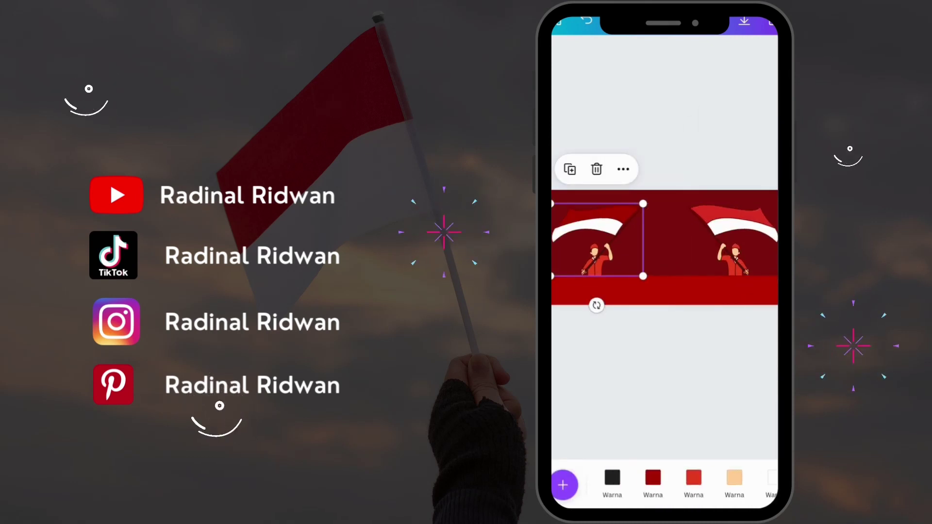
left_click(653, 478)
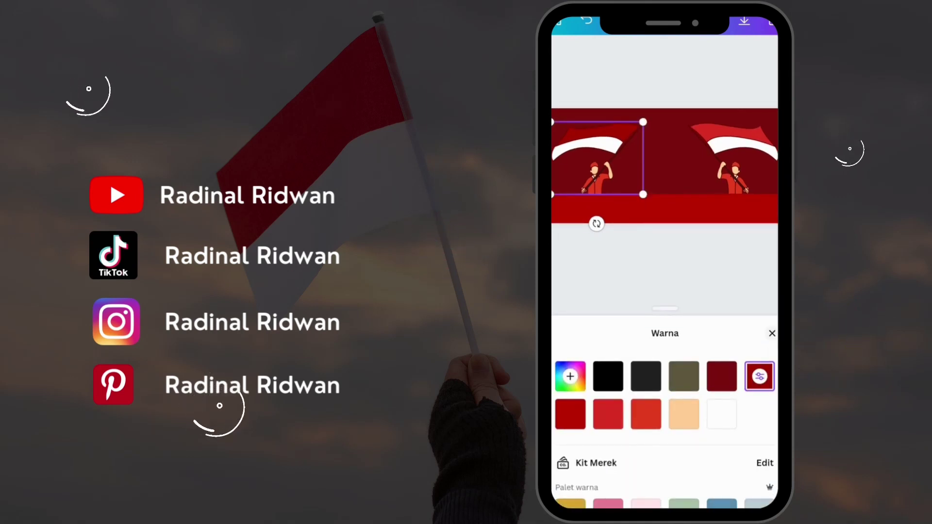
left_click(608, 414)
left_click(771, 333)
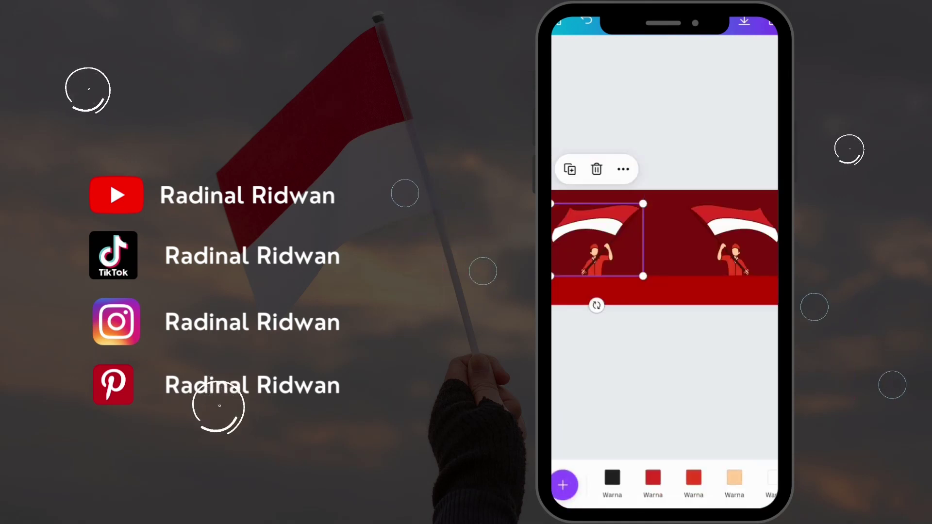
left_click(664, 379)
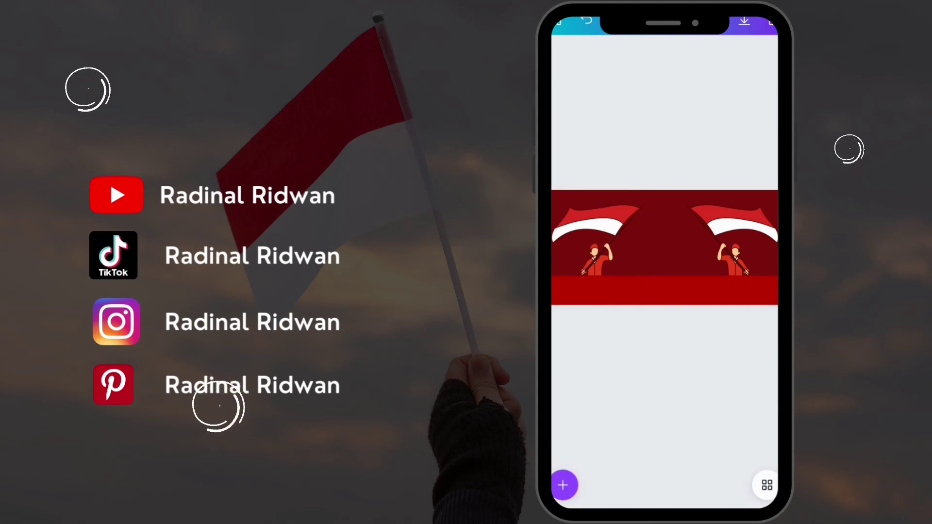
Nudge the left flag figure three steps to the left.
left_click(597, 240)
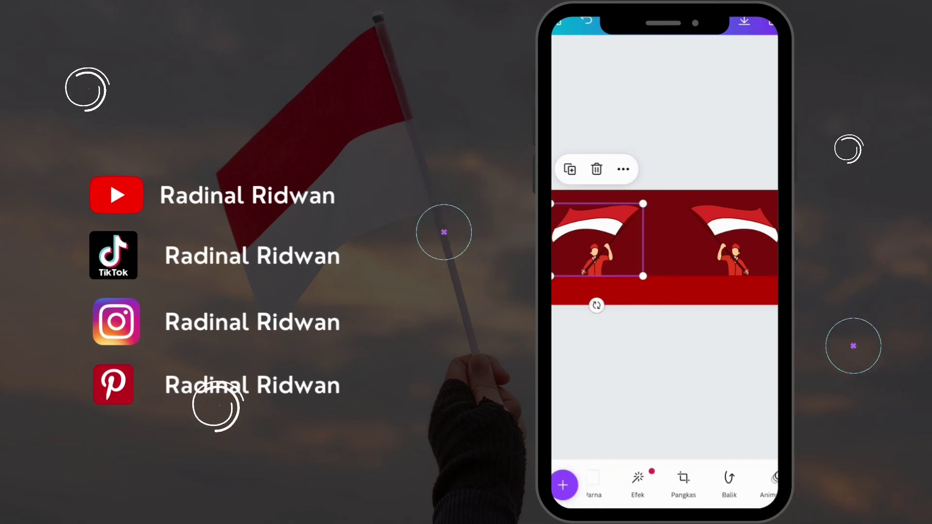
left_click_drag(728, 483, 607, 483)
left_click(738, 480)
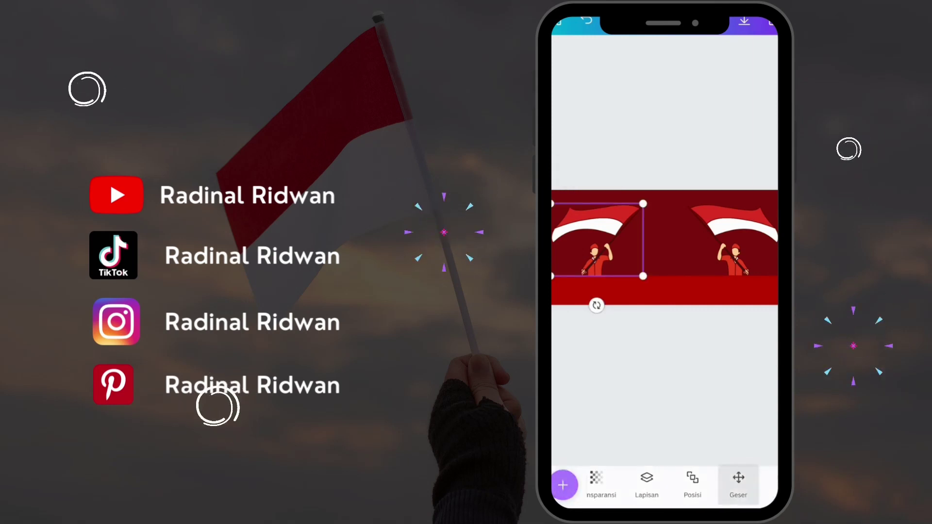
left_click(576, 488)
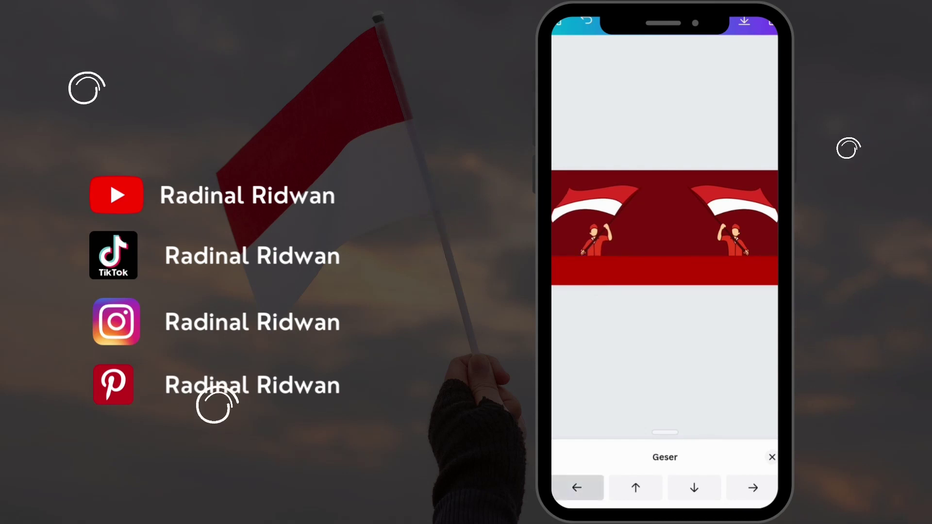
left_click(577, 487)
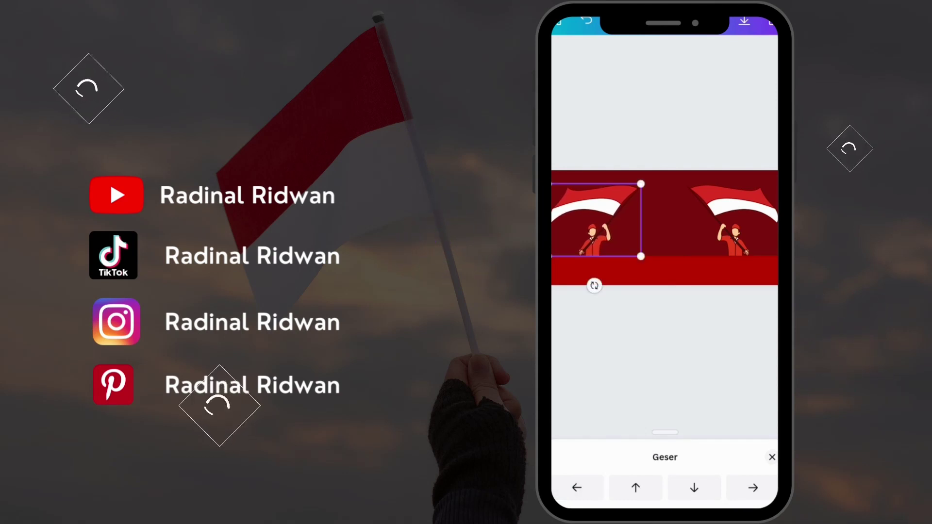
left_click(576, 487)
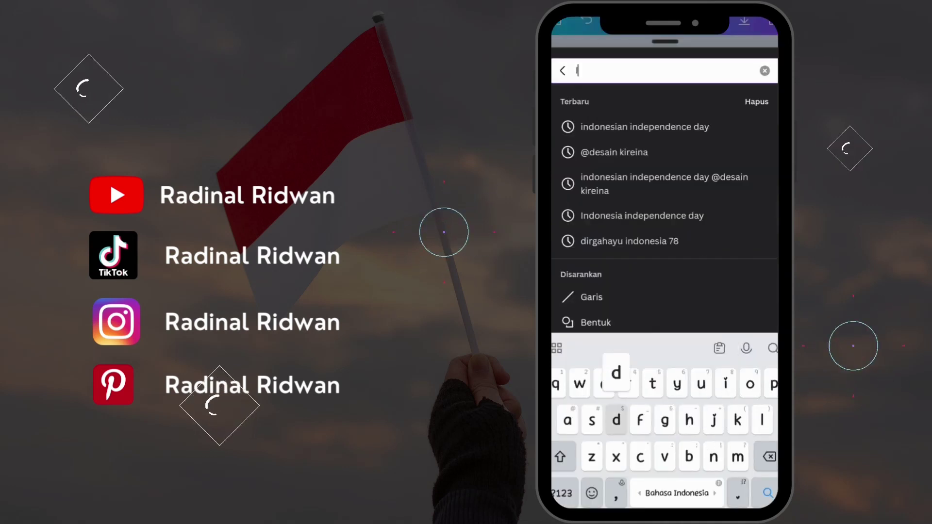
Search elements for 'Indonesian flag bunting', fixing the typo, and filter results to Graphics.
type("doneai")
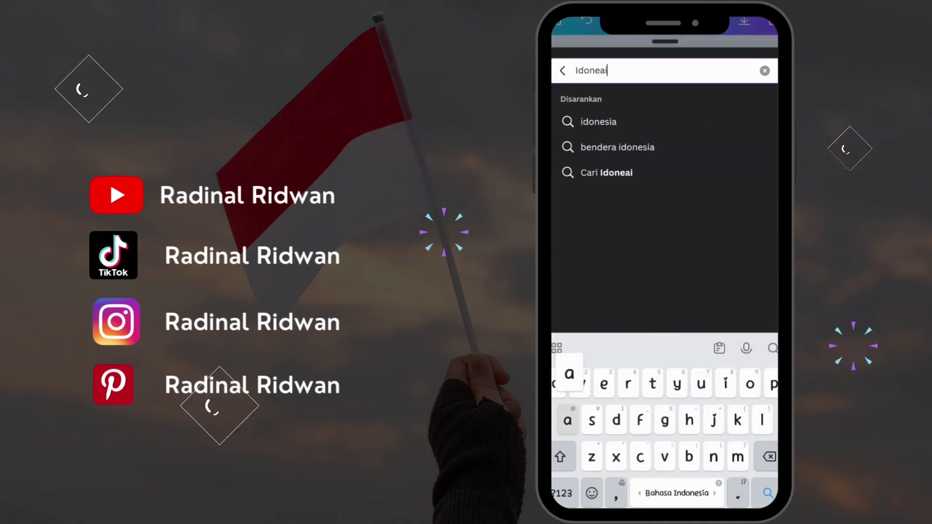
type("an fla")
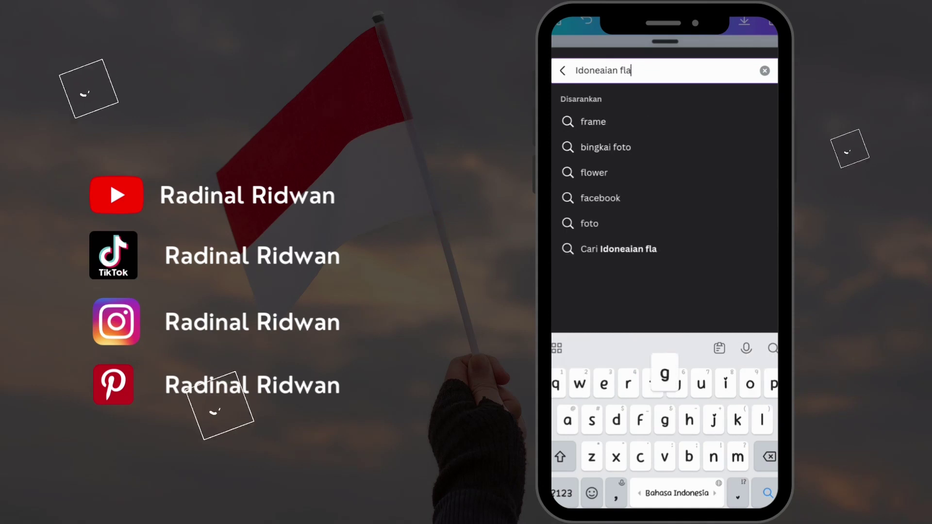
type("g")
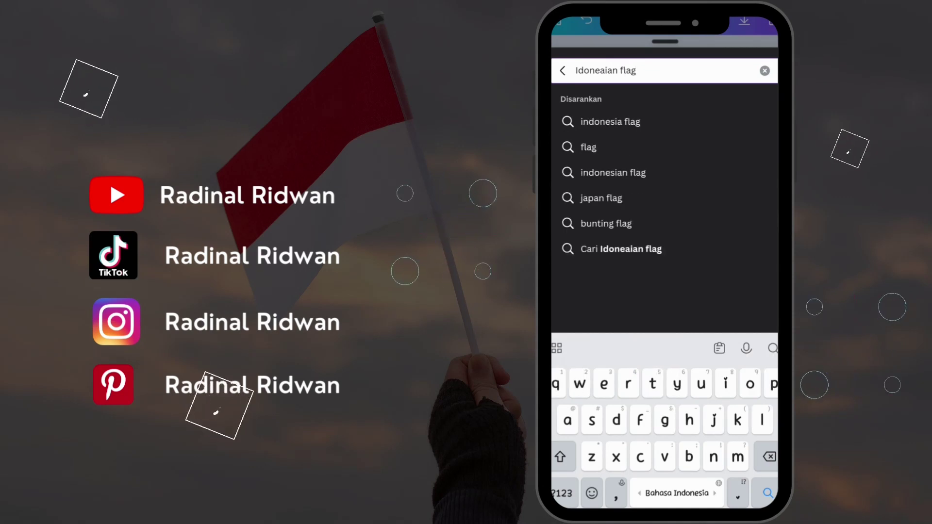
left_click(600, 70)
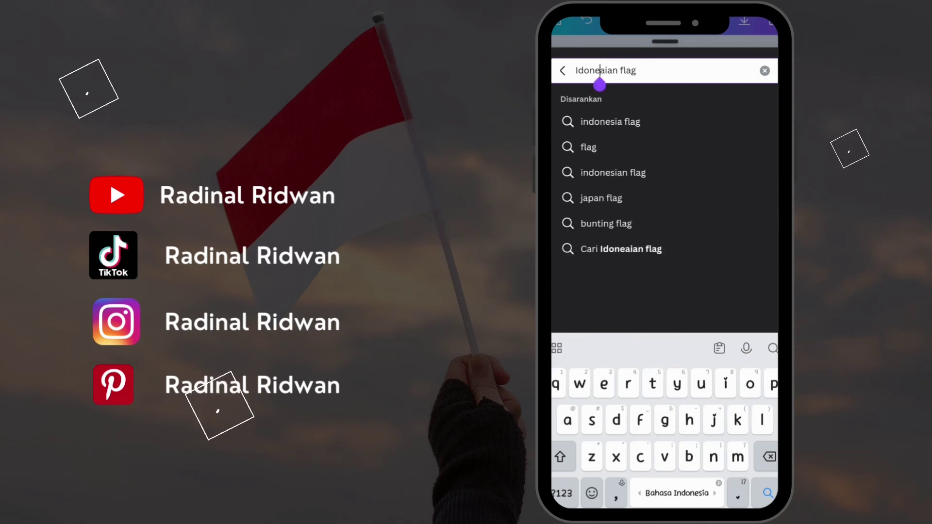
type("si")
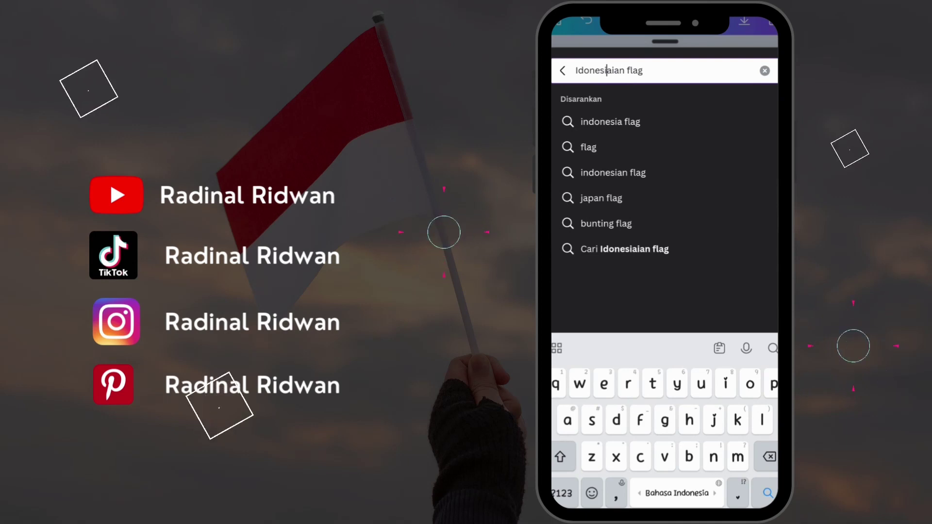
key("BackSpace")
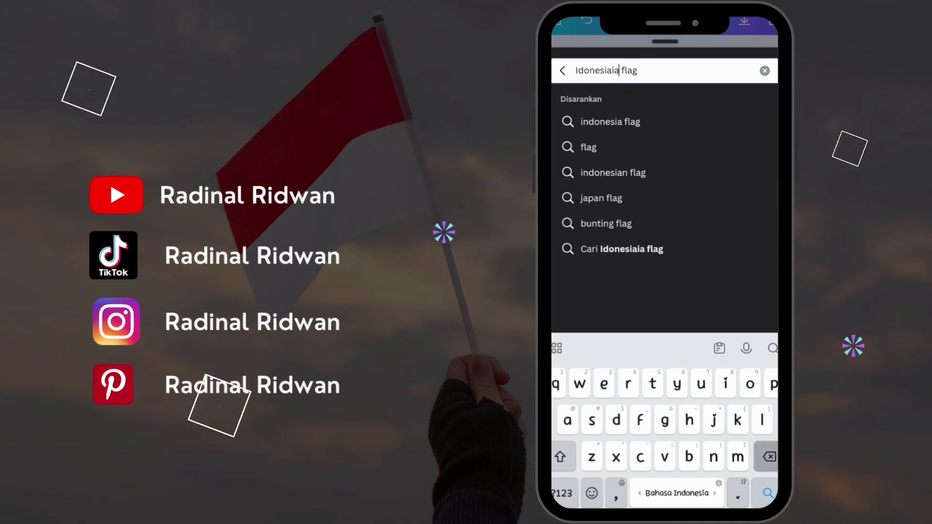
key("BackSpace")
type("n")
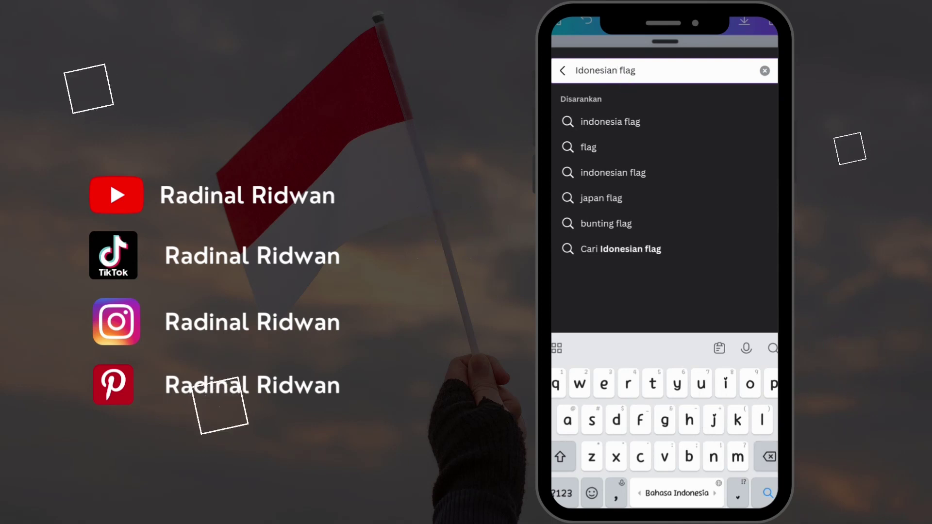
type("b")
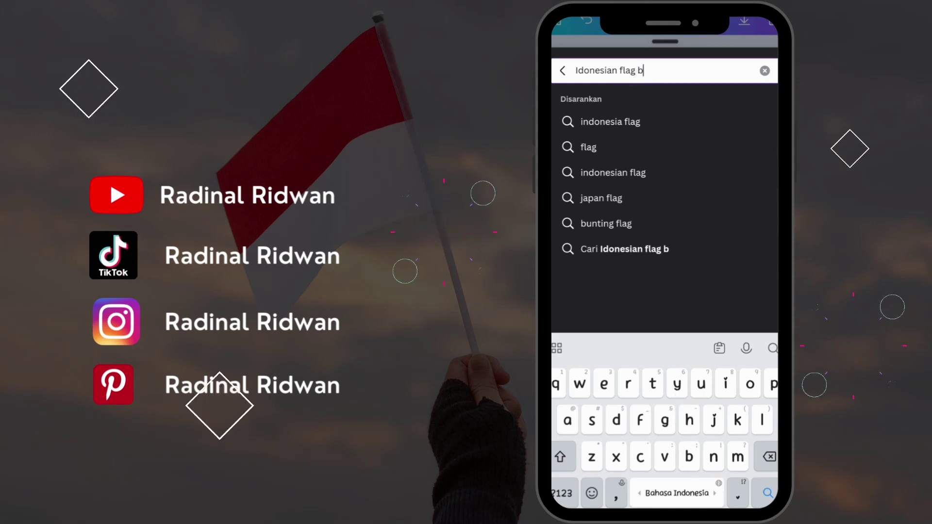
type("unting")
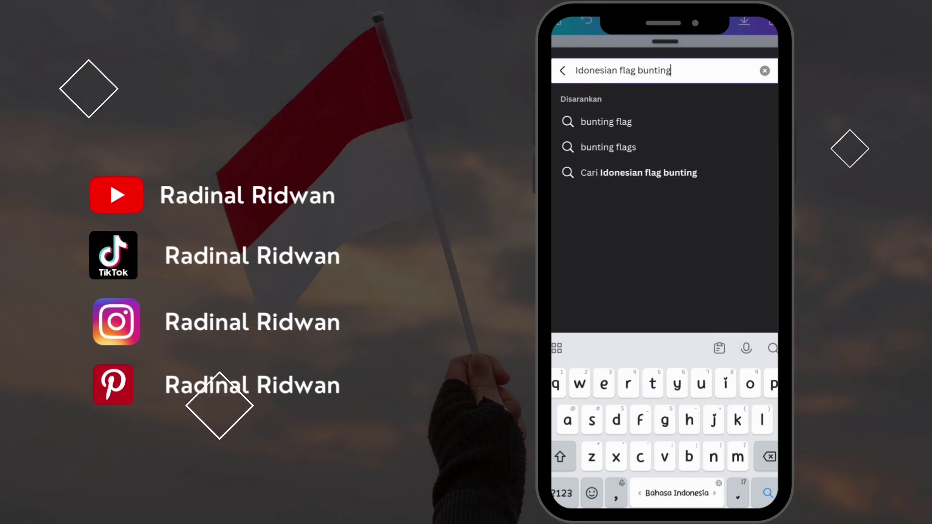
key("Return")
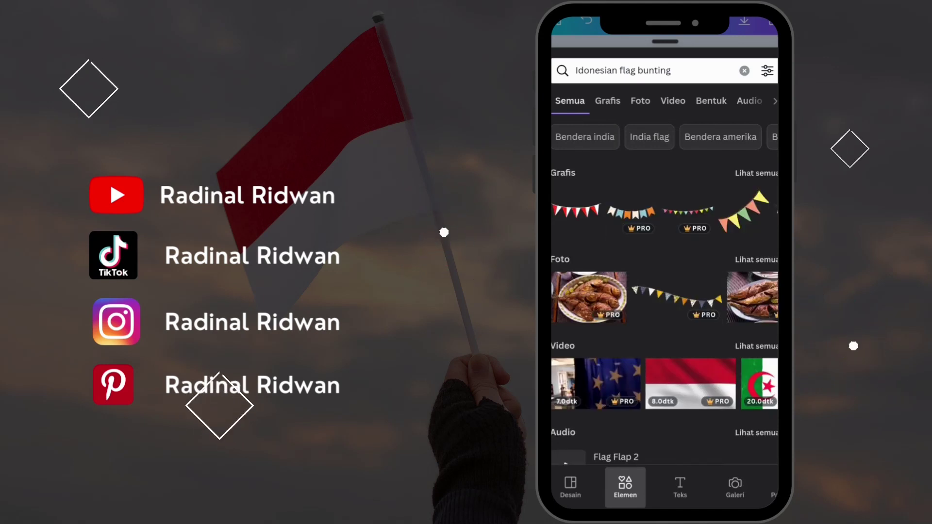
left_click(607, 101)
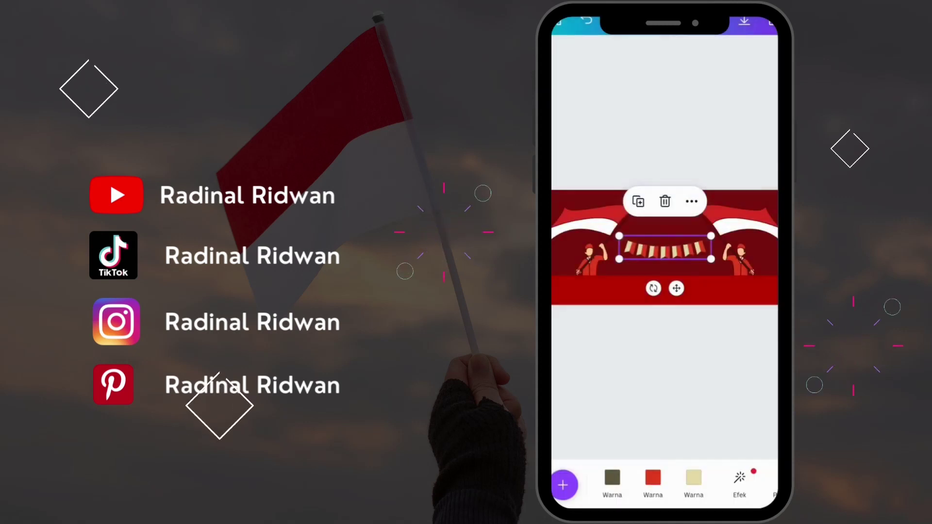
Add the bunting graphic, shrink it, and change its beige to white.
left_click(665, 281)
left_click_drag(710, 236, 674, 245)
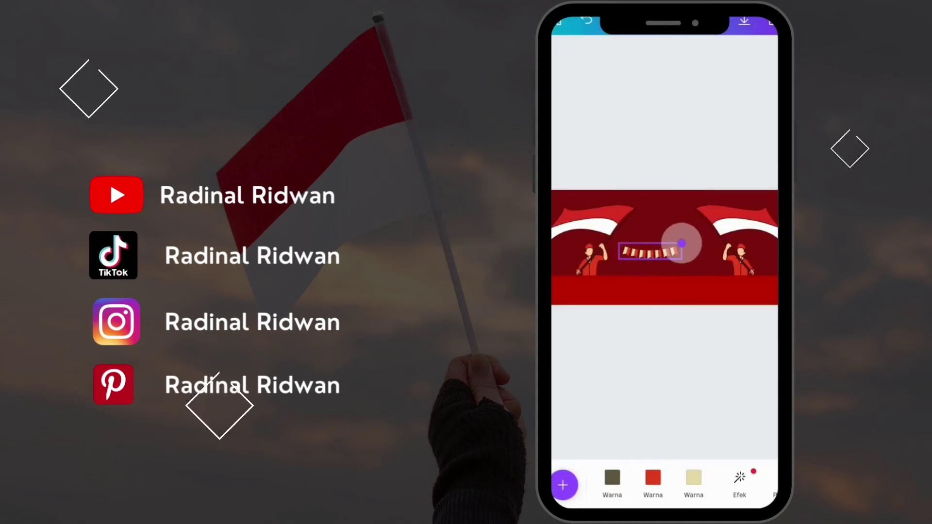
left_click(693, 478)
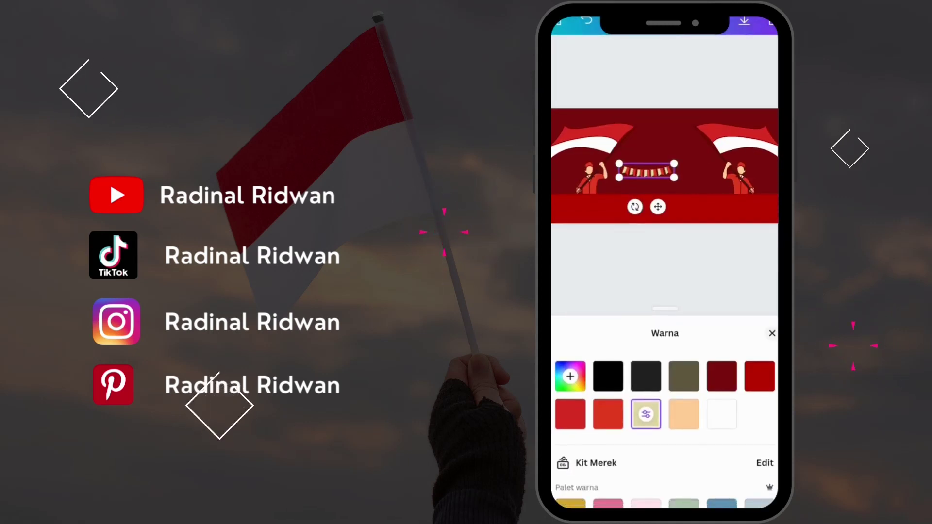
left_click(722, 414)
left_click(772, 391)
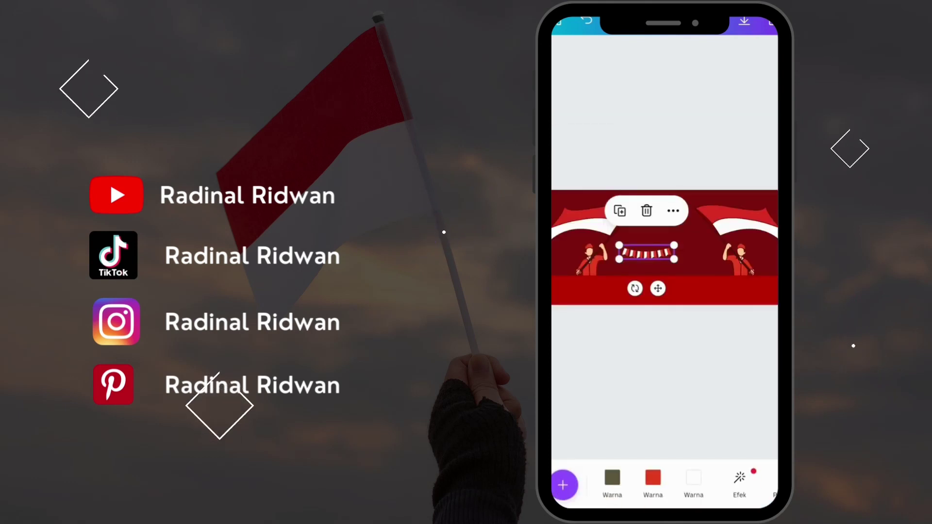
Turn the bunting's olive parts black and move it up to the banner's top edge.
left_click(612, 478)
left_click(646, 376)
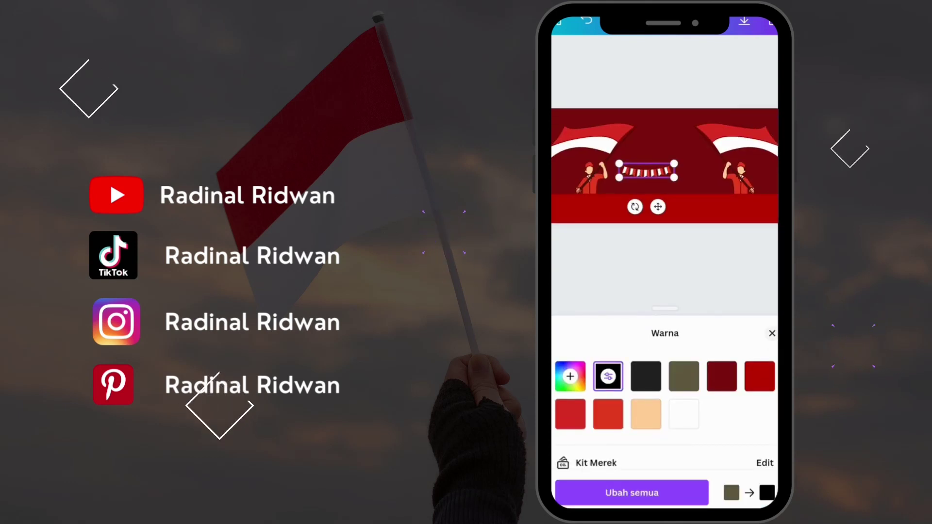
left_click(771, 333)
left_click_drag(645, 248, 665, 191)
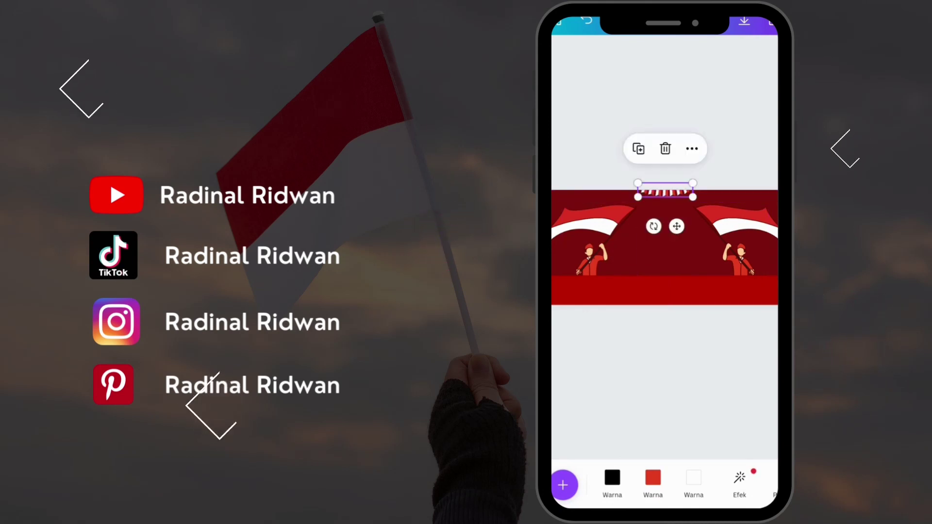
left_click(664, 379)
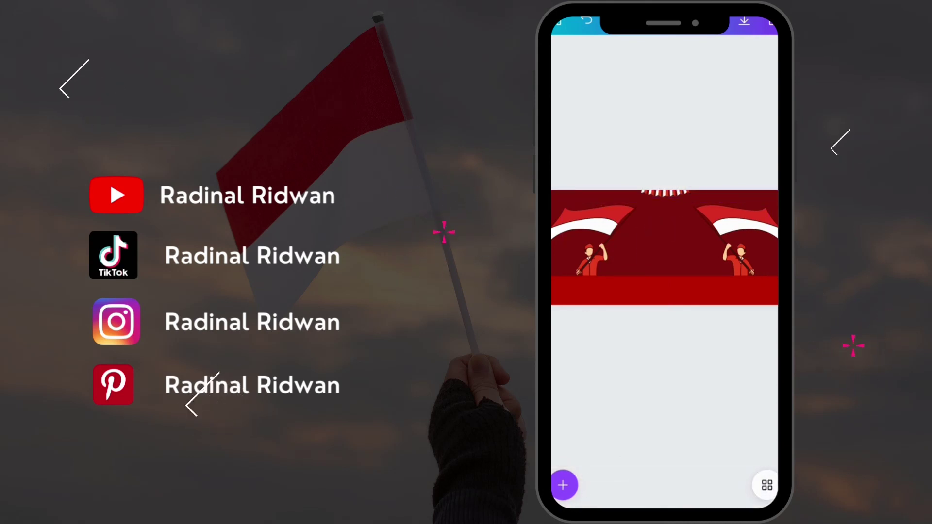
left_click(563, 485)
Add a parallelogram shape from the shapes library and position it on the banner.
left_click(744, 70)
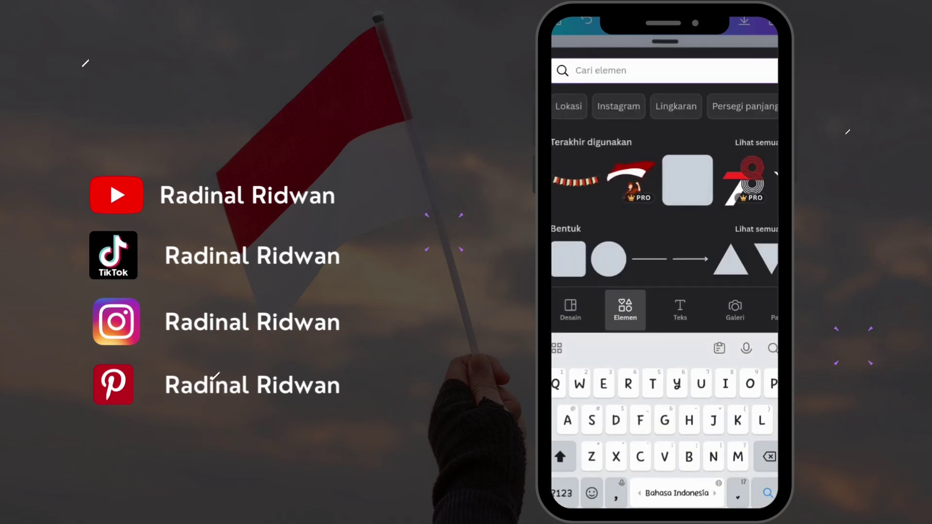
left_click(760, 218)
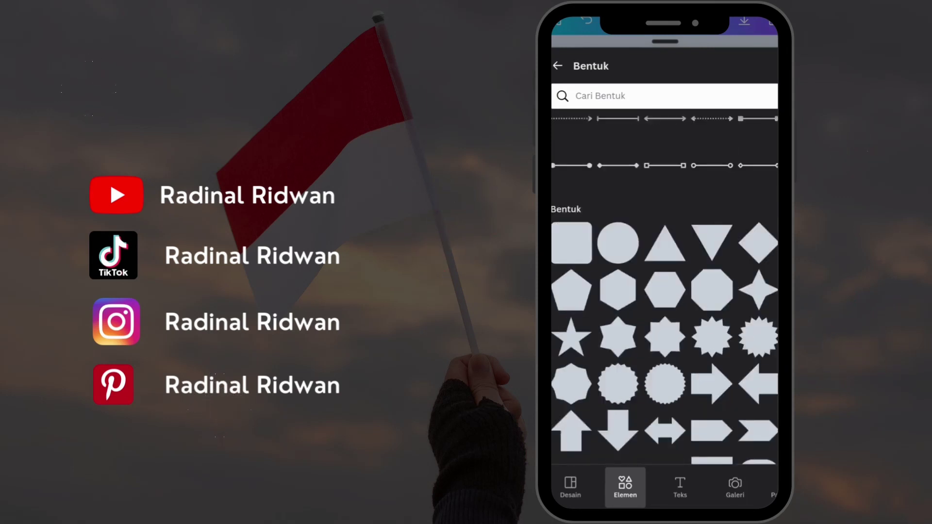
scroll(664, 291, "down", 5)
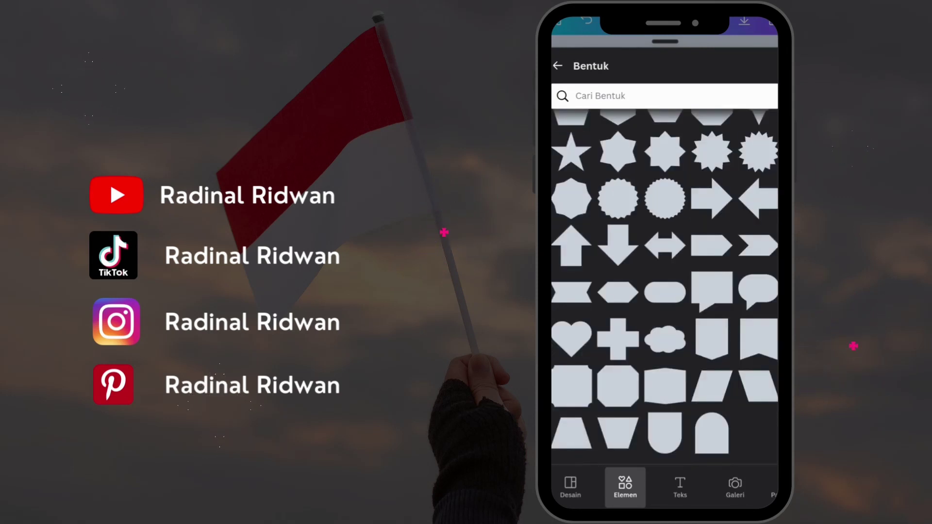
left_click(712, 386)
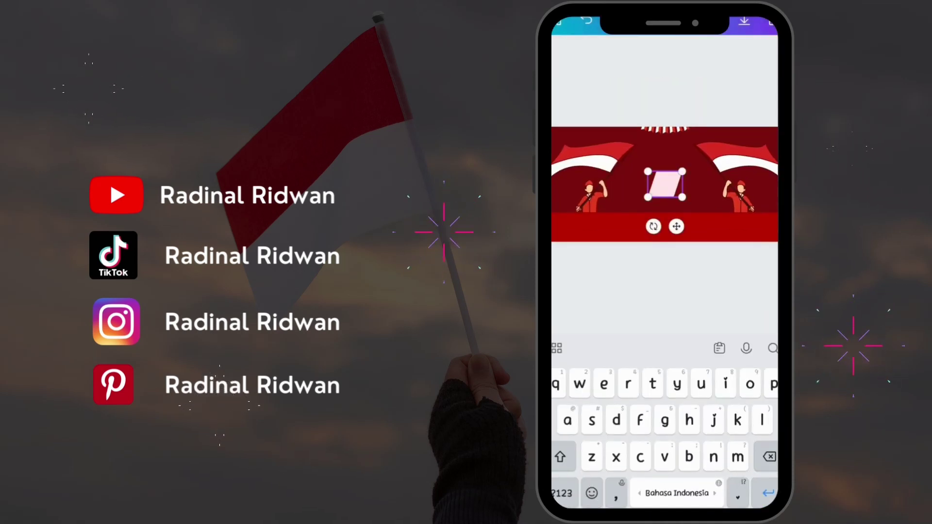
mouse_move(665, 184)
left_mouse_down()
mouse_move(650, 154)
mouse_move(707, 196)
mouse_move(670, 164)
mouse_move(671, 196)
left_mouse_up()
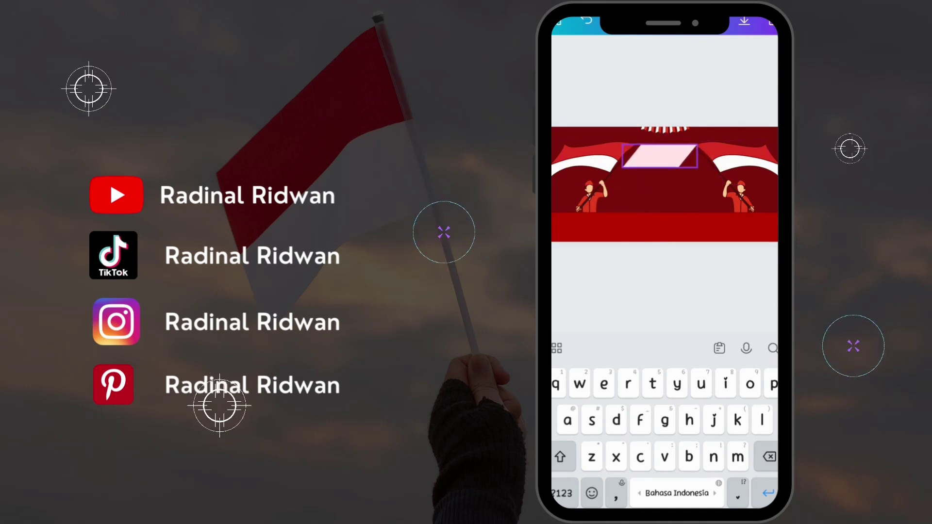
Shrink both flag-and-figure graphics slightly and nudge the pink parallelogram a little.
left_click(601, 170)
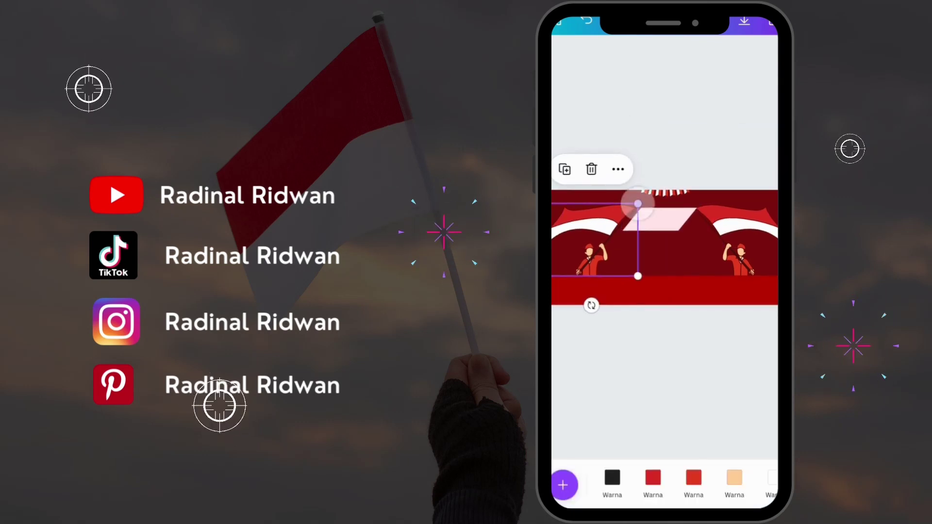
left_click_drag(638, 204, 632, 208)
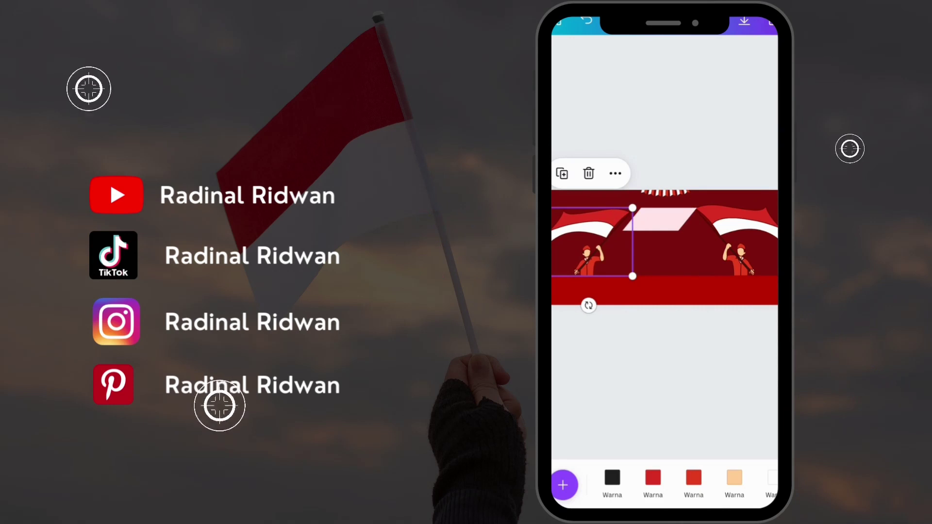
left_click(735, 240)
left_click_drag(692, 203, 700, 210)
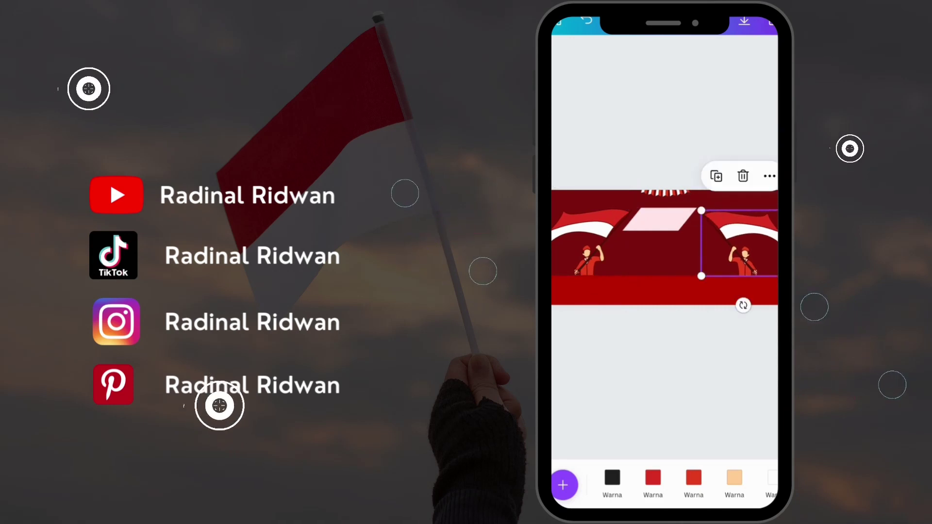
left_click(665, 379)
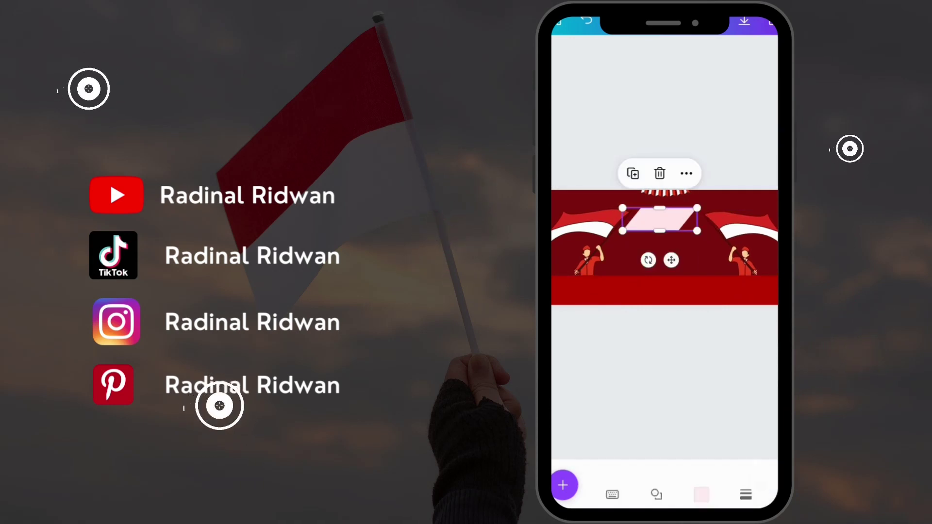
left_click(659, 219)
mouse_move(659, 219)
left_mouse_down()
mouse_move(707, 226)
mouse_move(667, 220)
left_mouse_up()
type("Dirgahayu")
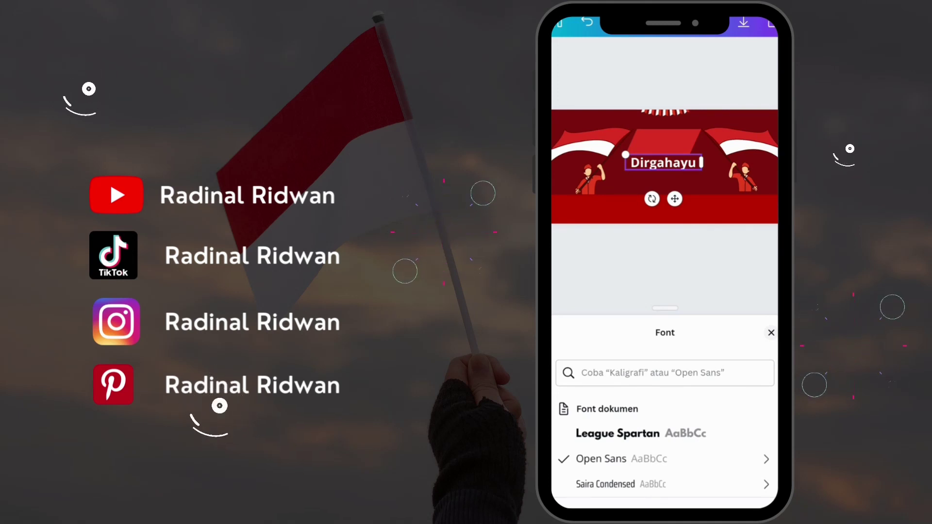
Set Dirgahayu in uppercase Saira Condensed and move it up onto the red banner shape.
left_click(605, 484)
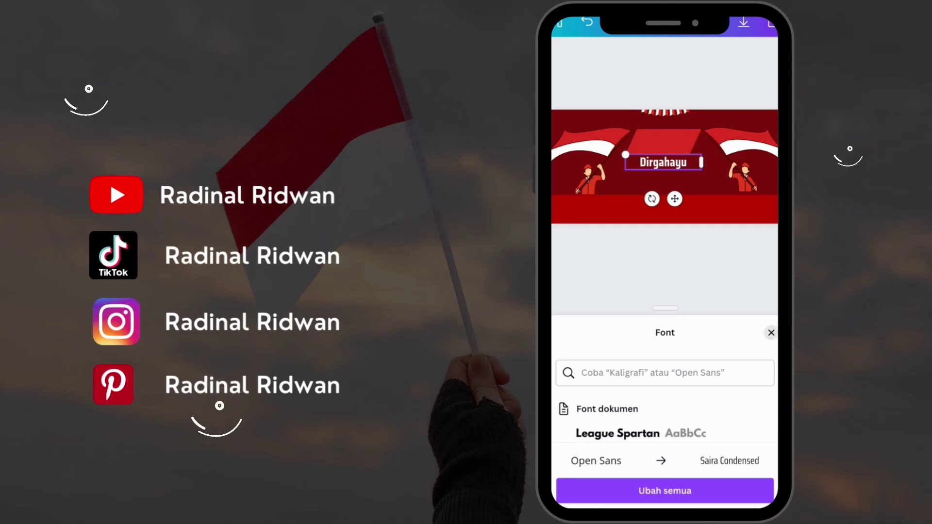
left_click(770, 333)
left_click_drag(728, 478, 684, 478)
left_click(657, 478)
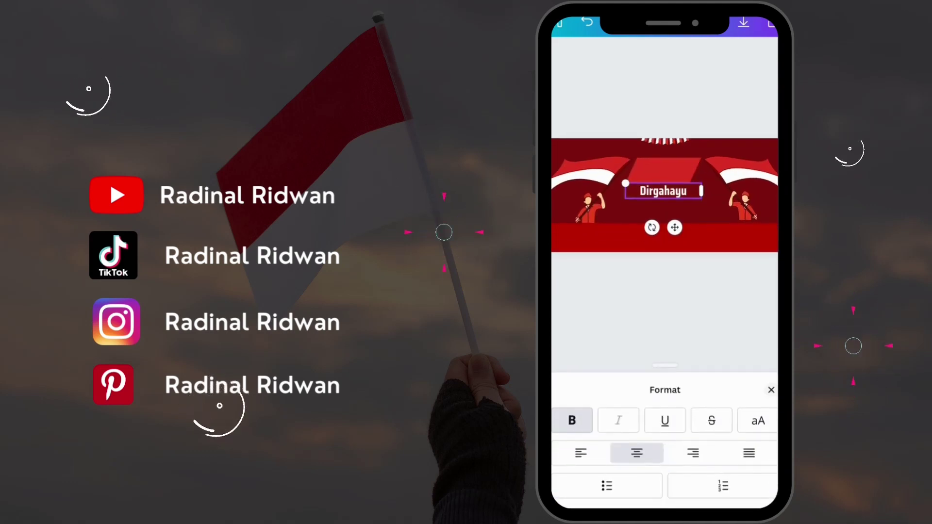
left_click(758, 420)
left_click(771, 389)
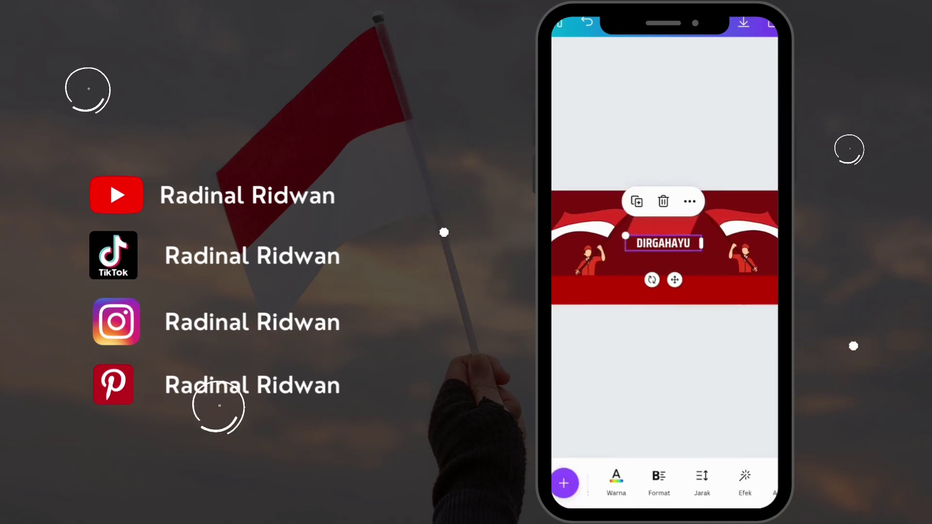
left_click_drag(663, 243, 663, 223)
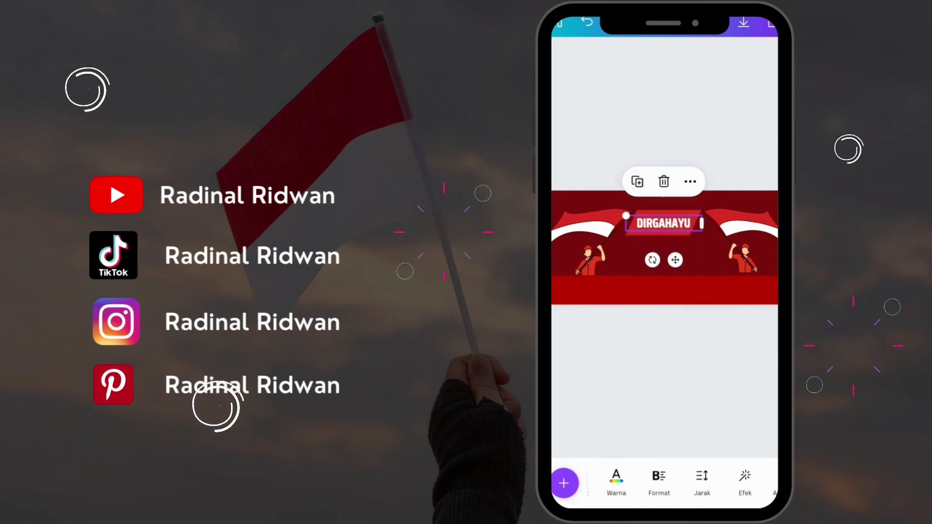
Duplicate DIRGAHAYU just below itself and change the copy's text to INDONESIA.
left_click(636, 181)
left_click_drag(655, 257, 654, 242)
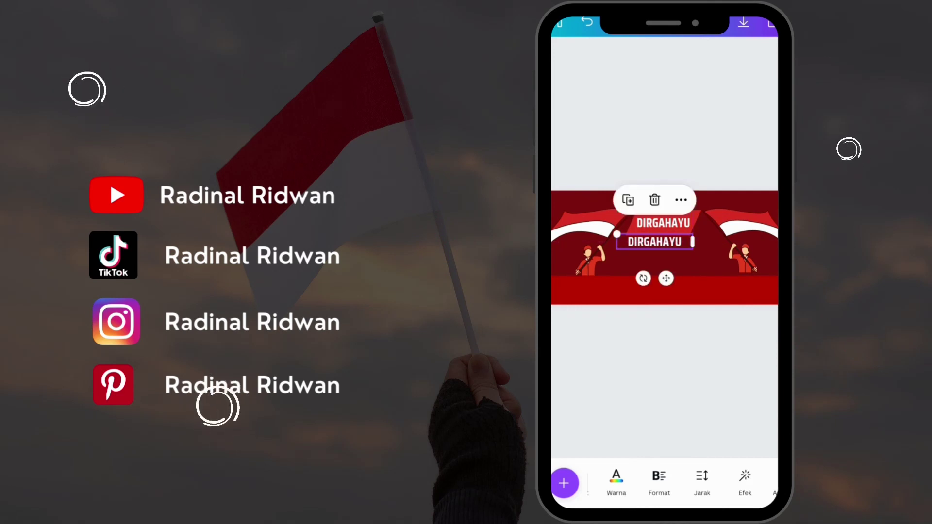
key("Escape")
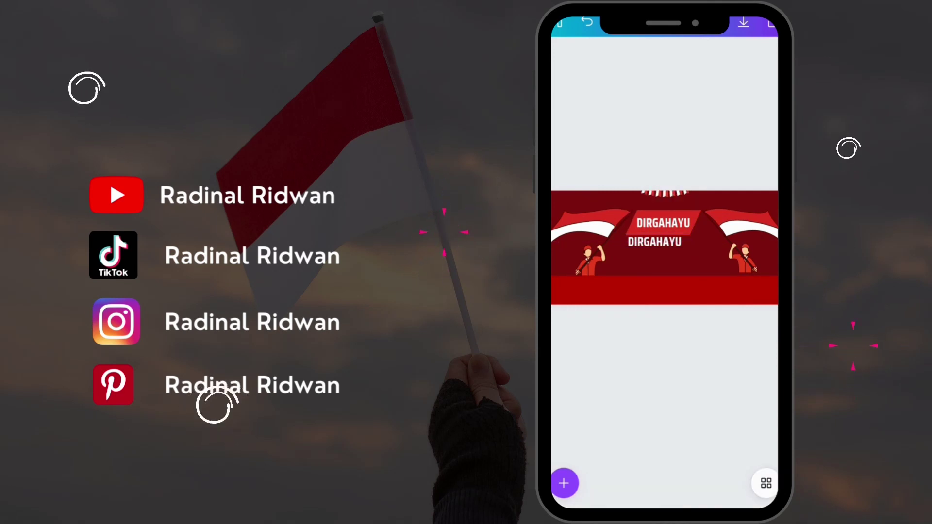
left_click(654, 242)
left_click(613, 483)
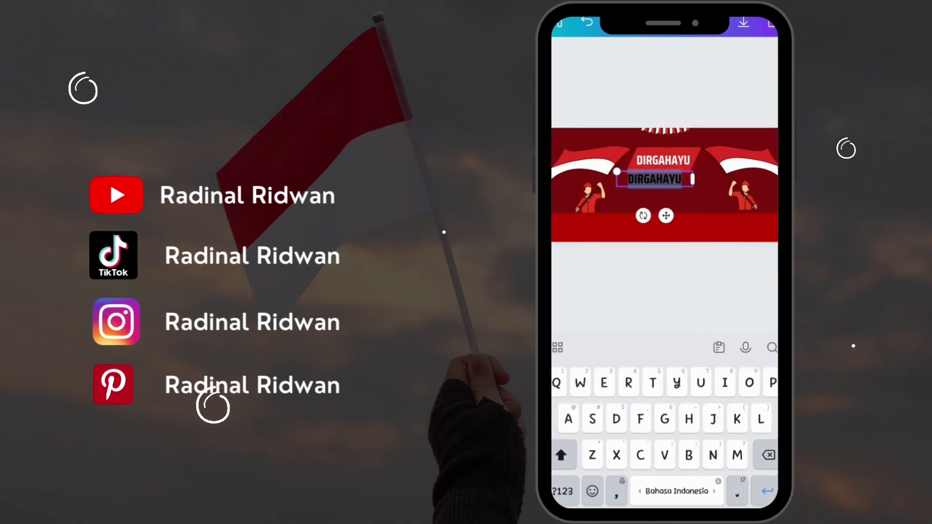
key("BackSpace")
type("IND")
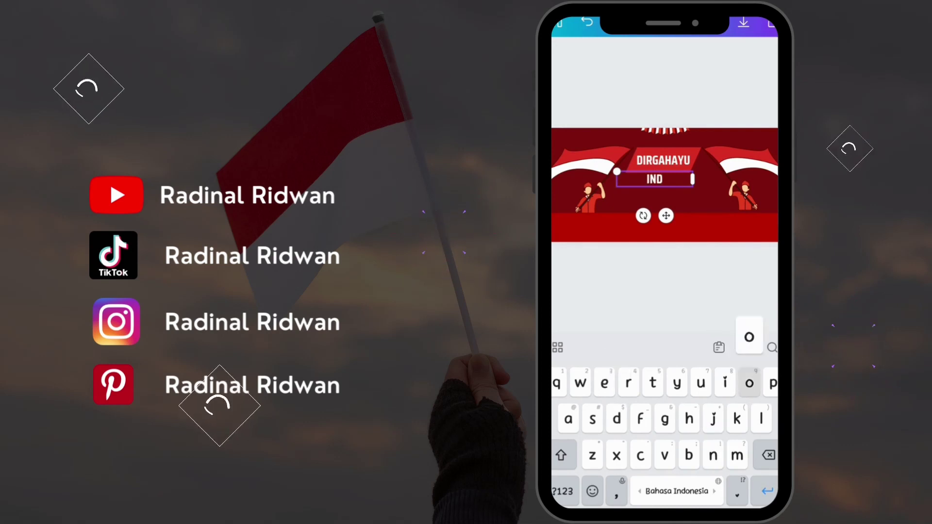
type("ONESIA")
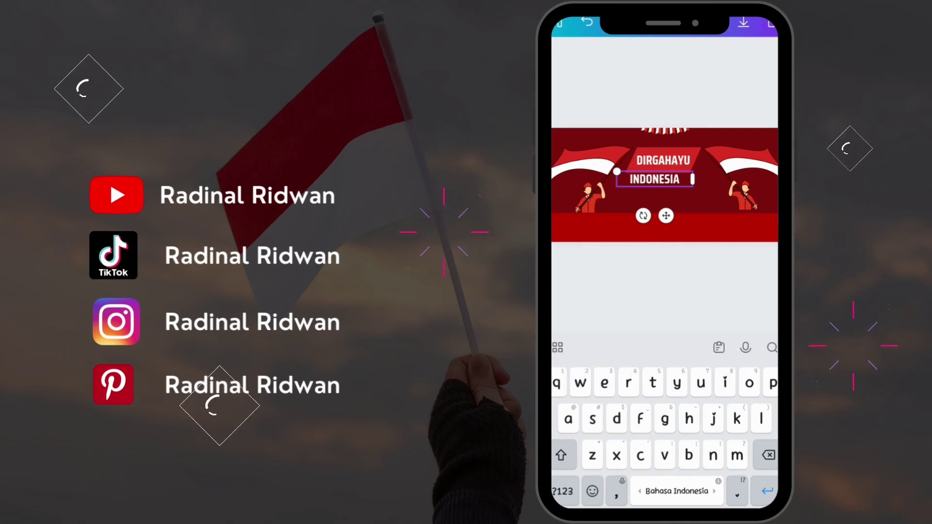
key("Escape")
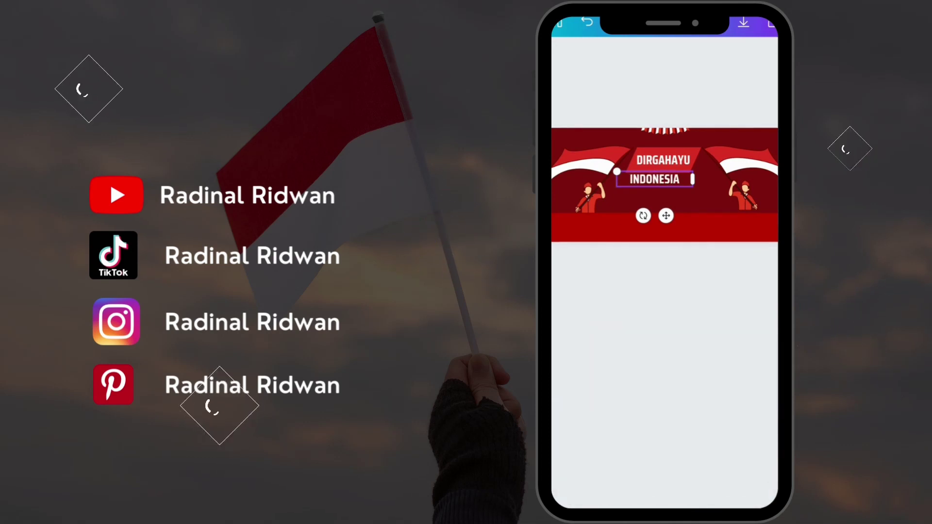
Give the INDONESIA text the League Spartan font.
left_click(665, 228)
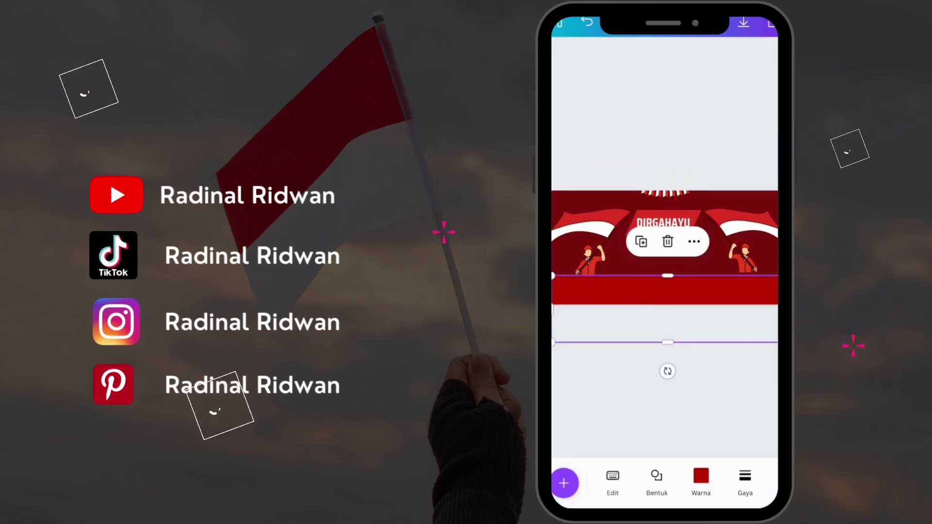
left_click(738, 240)
left_click(654, 242)
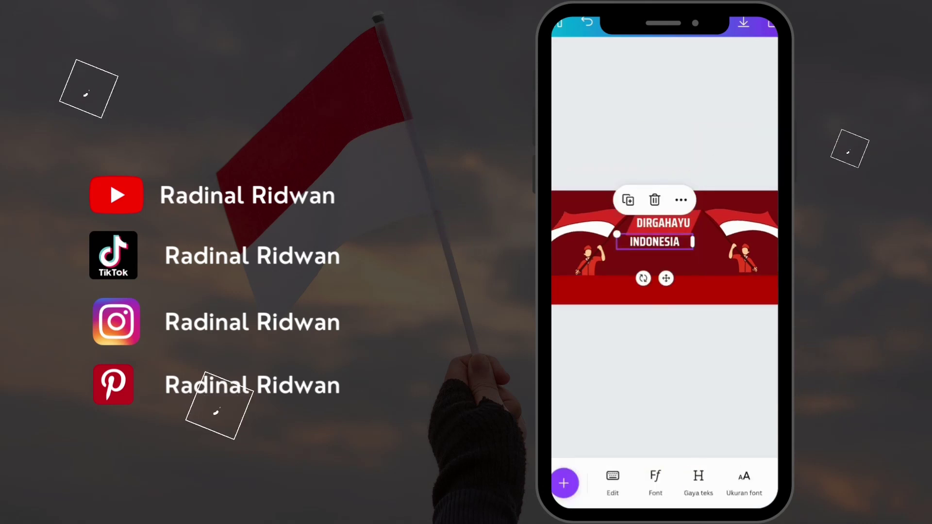
left_click(655, 480)
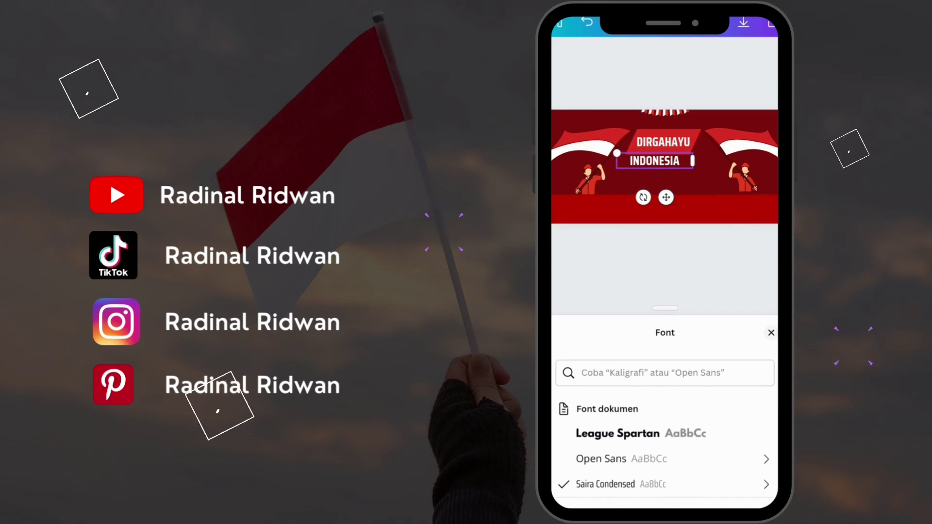
left_click(641, 434)
left_click(771, 333)
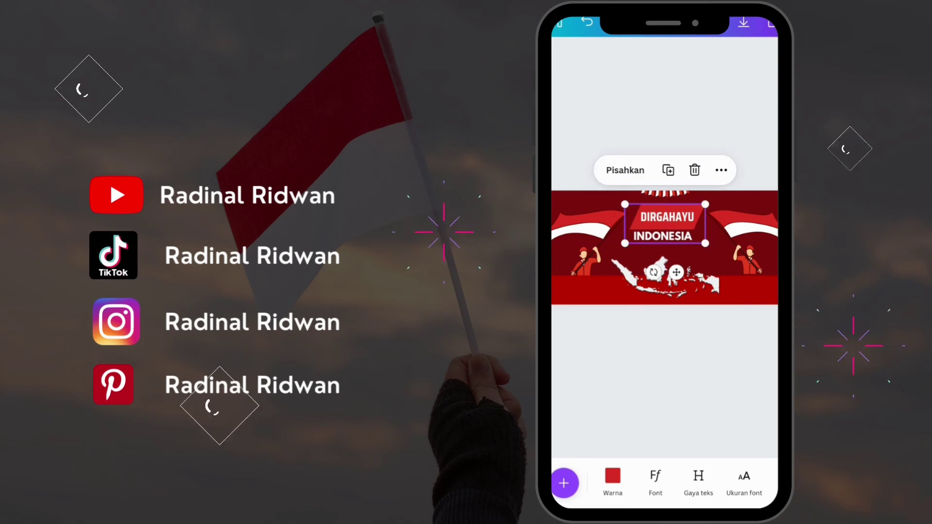
Enlarge the DIRGAHAYU INDONESIA text group slightly and select the right flag graphic.
left_click_drag(705, 247, 709, 245)
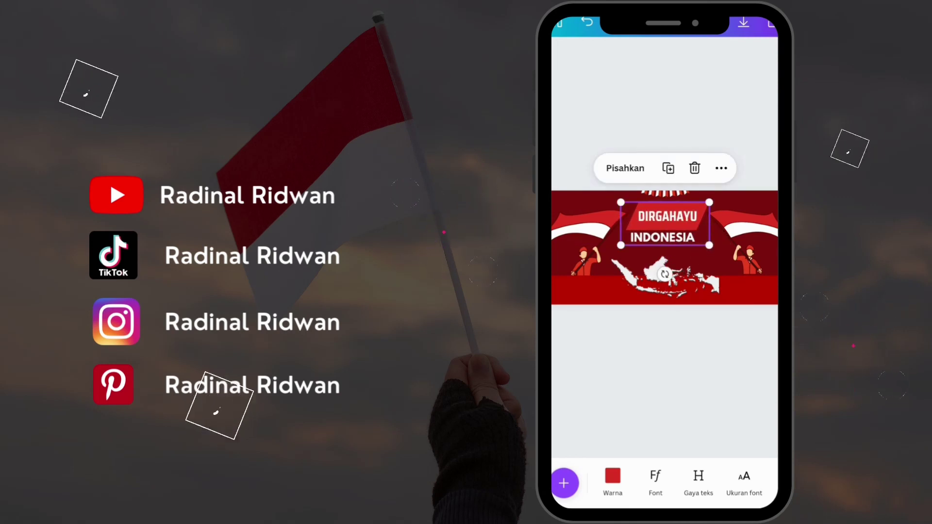
left_click(743, 242)
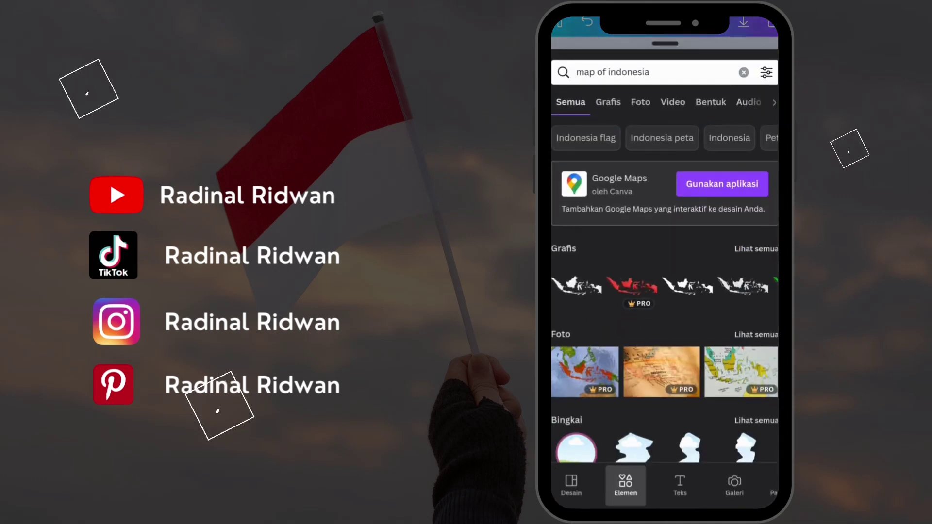
Add a subheading text box reading 'Jayalah terus Indonesiaku'.
left_click(679, 483)
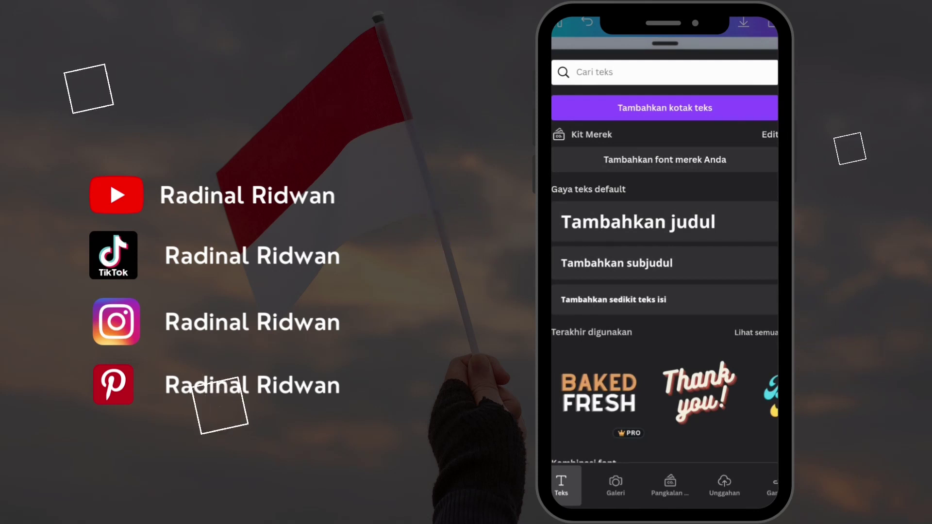
left_click(616, 263)
type("Jaya")
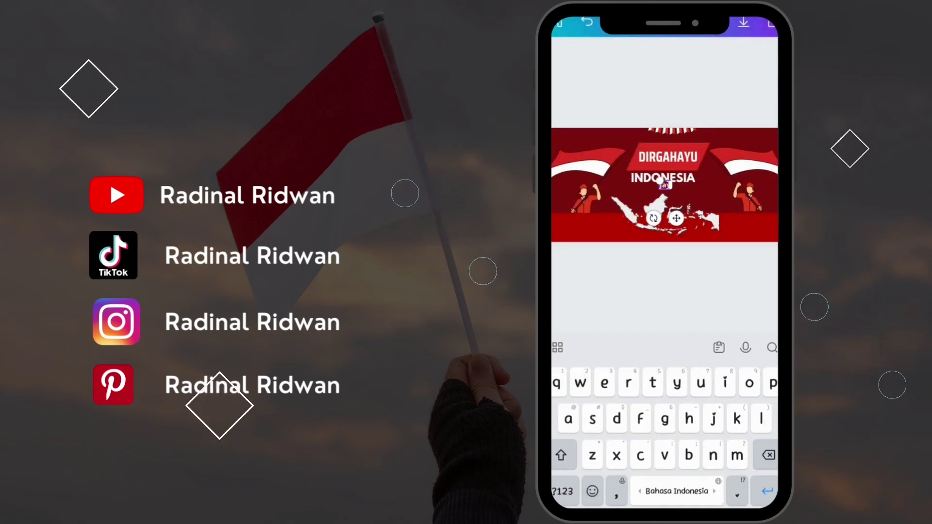
type("lah")
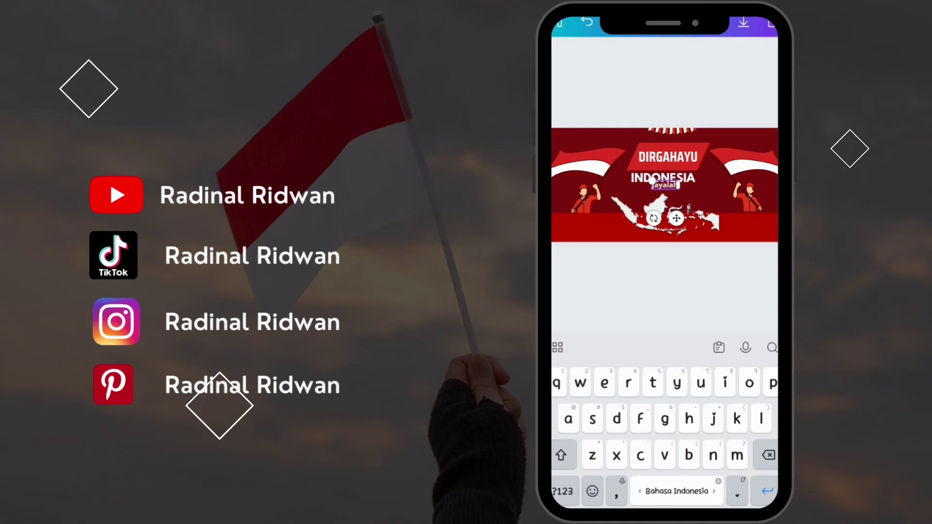
type(" terus")
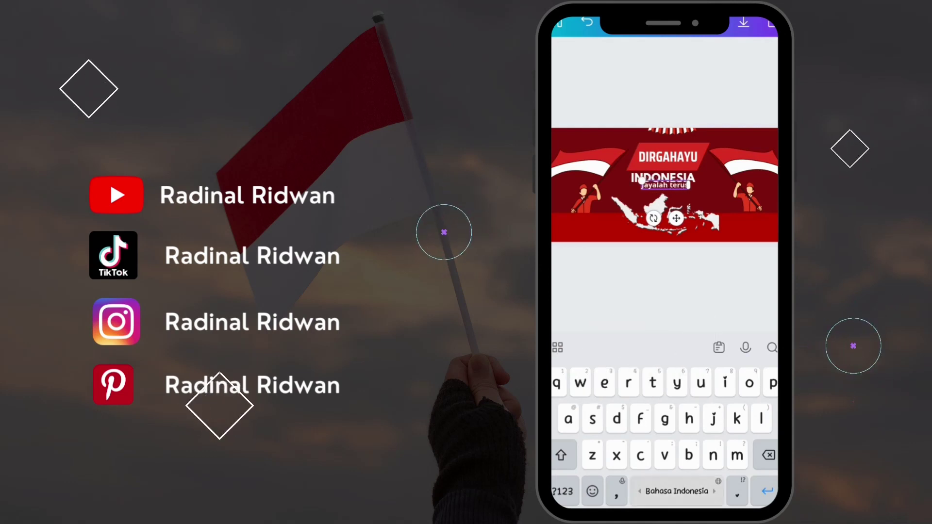
type(" Indon")
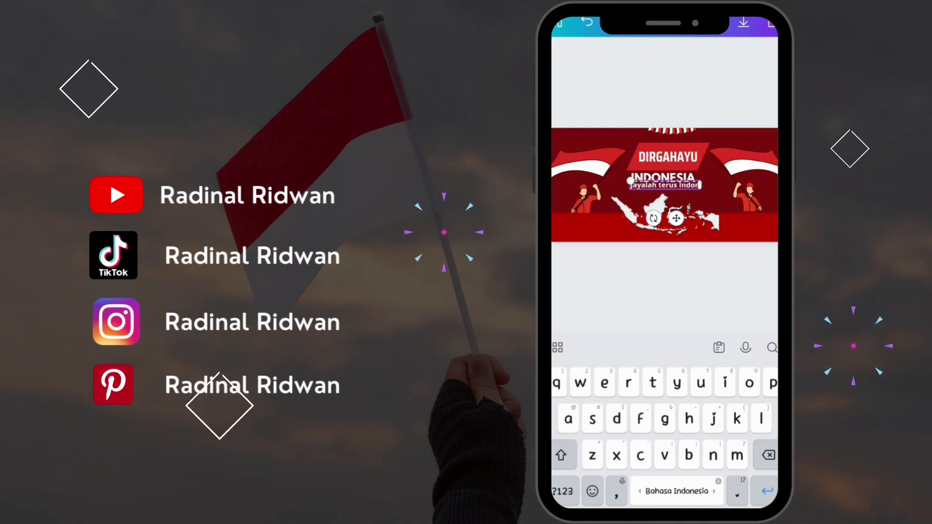
type("esuaku")
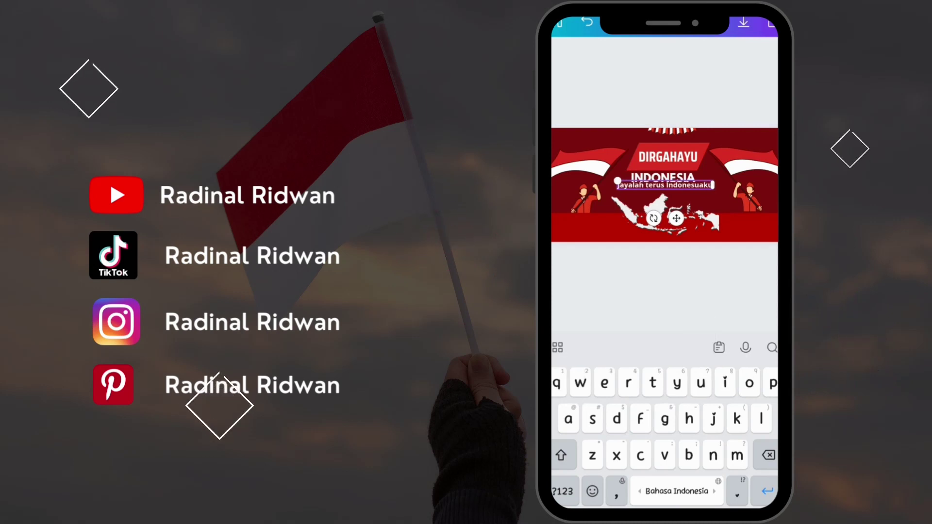
key("BackSpace")
key("BackSpace")
key("BackSpace")
key("BackSpace")
type("i")
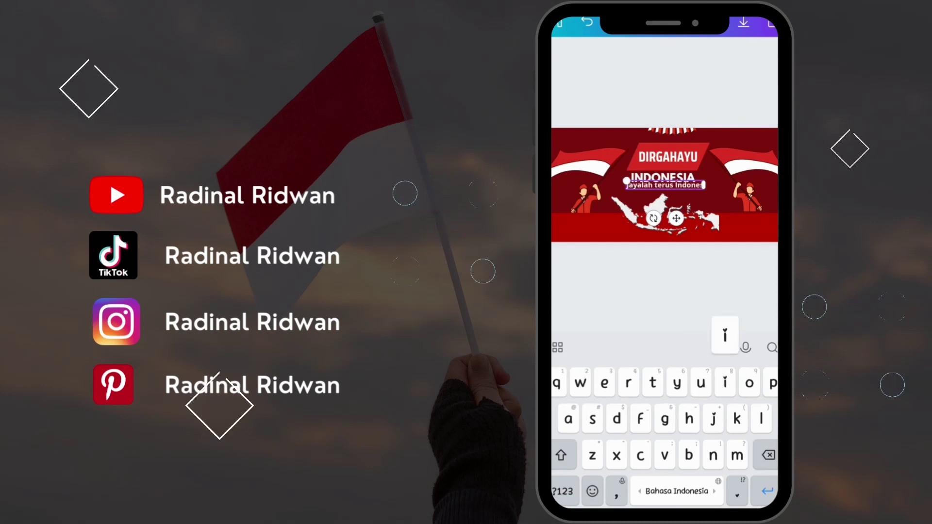
type("aku")
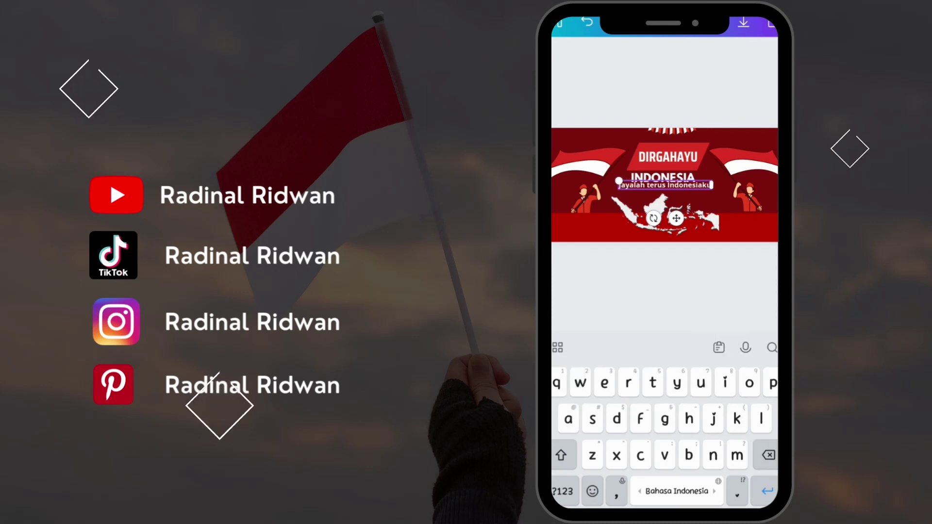
key("Escape")
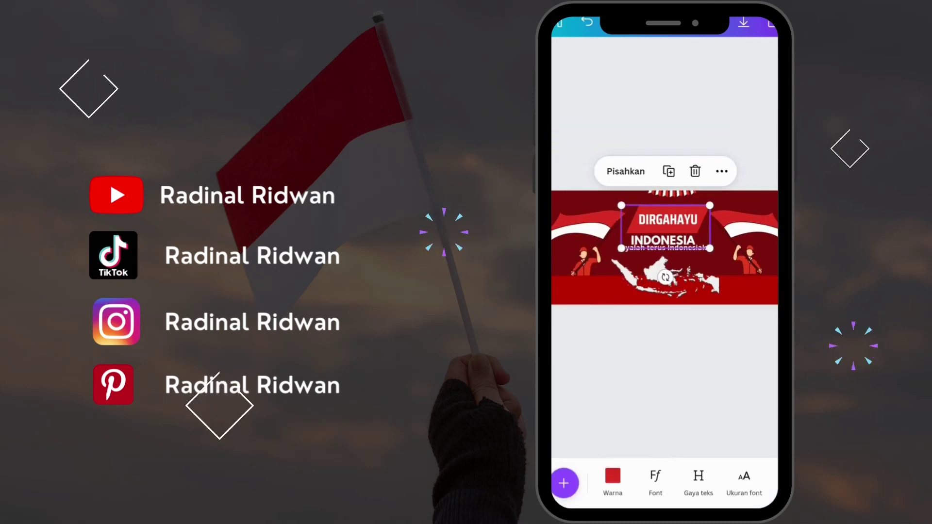
Move the tagline slightly down and right, keeping its current font.
left_click(655, 483)
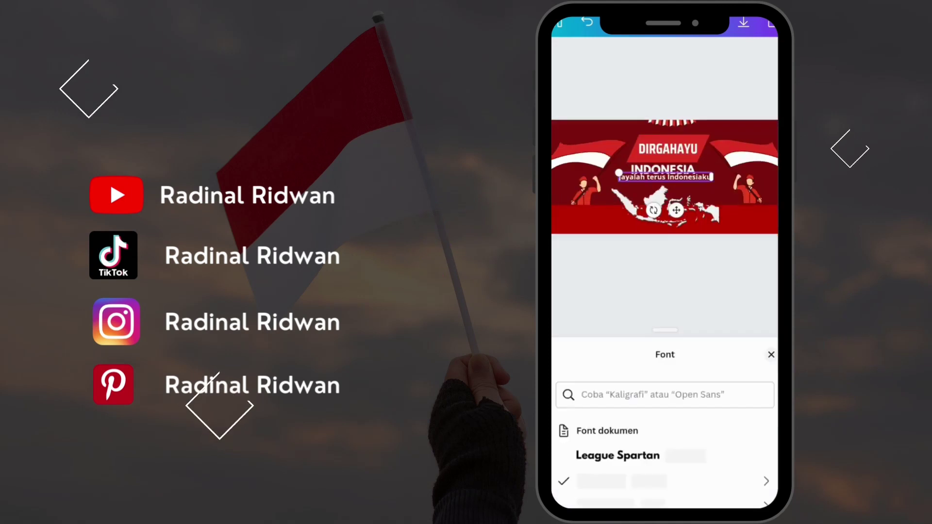
left_click(770, 332)
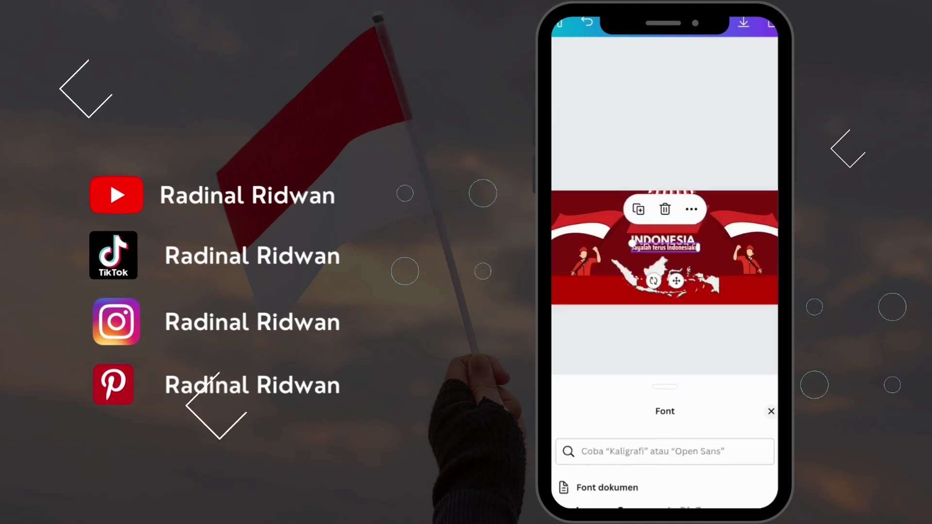
mouse_move(665, 247)
left_mouse_down()
mouse_move(672, 252)
mouse_move(662, 249)
left_mouse_up()
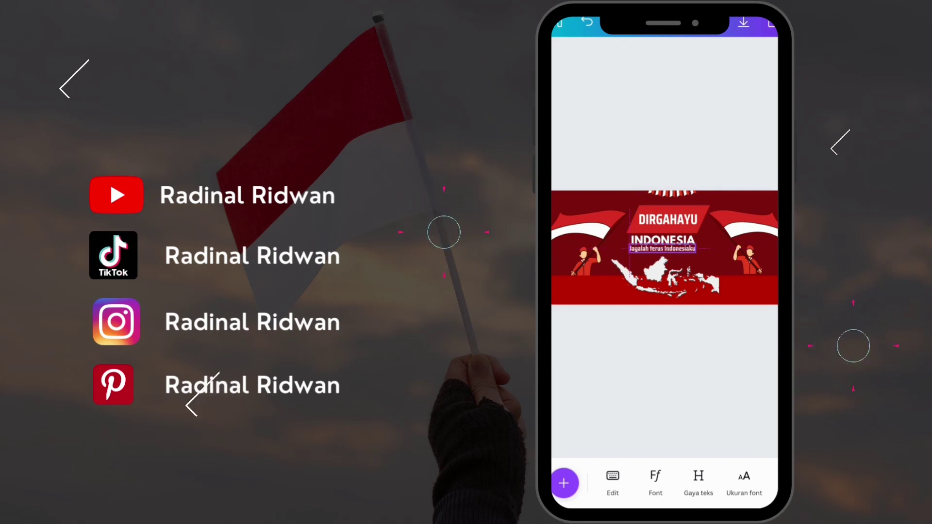
left_click(665, 378)
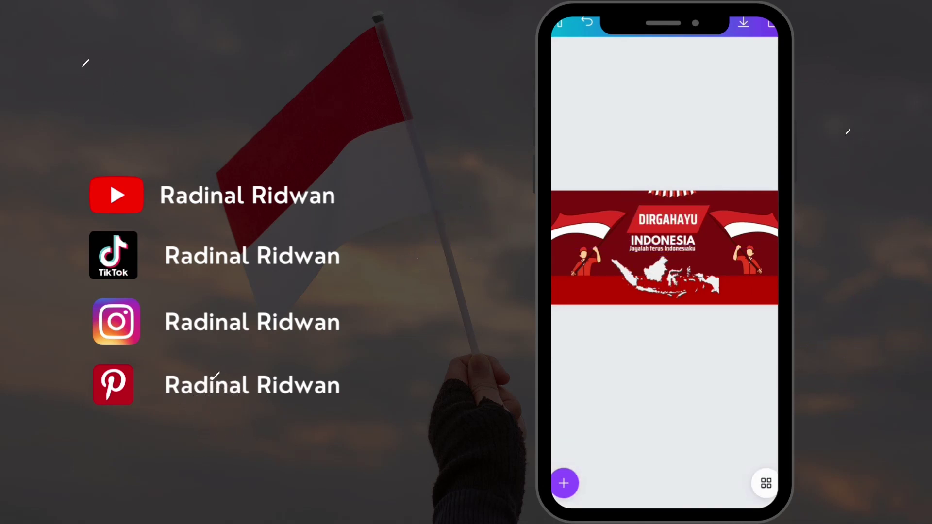
Nudge the tagline down one step with the fine position controls.
left_click(662, 247)
scroll(665, 483, "right", 5)
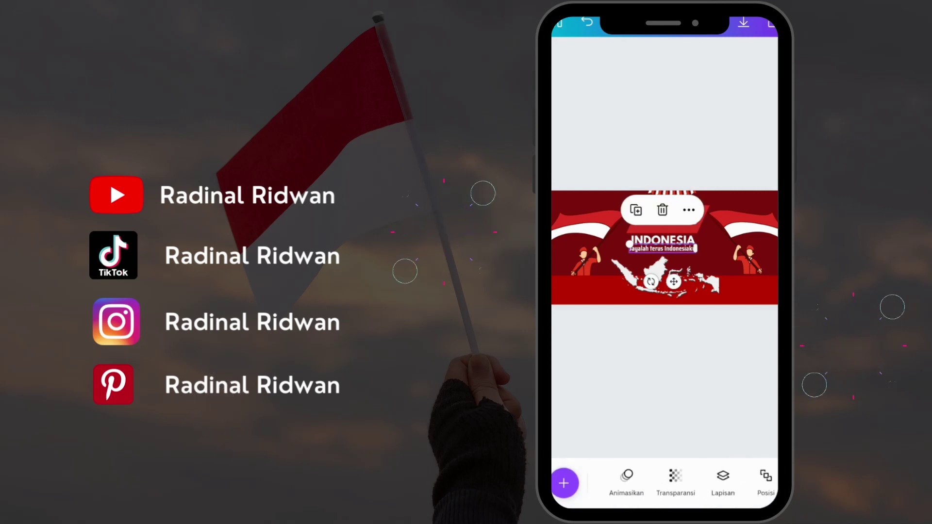
scroll(665, 483, "right", 3)
left_click(747, 478)
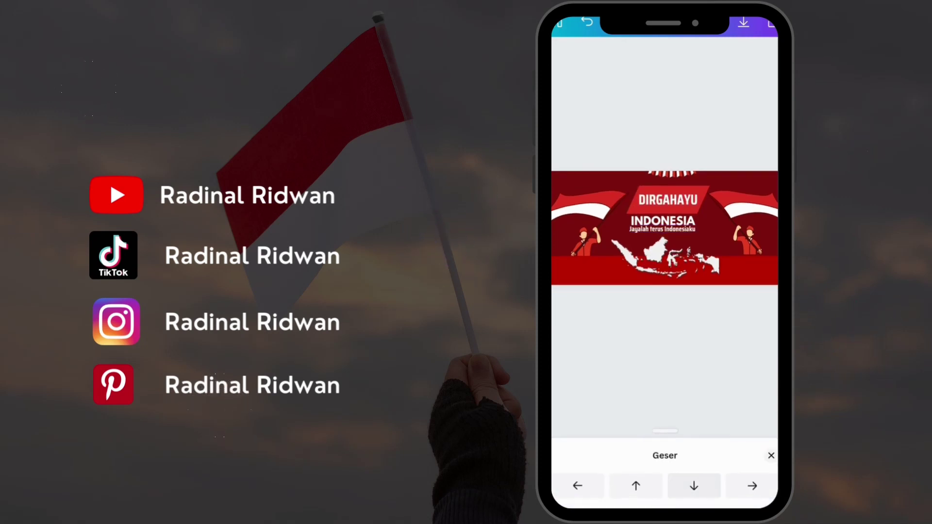
left_click(694, 486)
left_click(771, 455)
Rerun the 'dirgahayu indonesia 78' search and filter the results to Graphics.
left_click(561, 481)
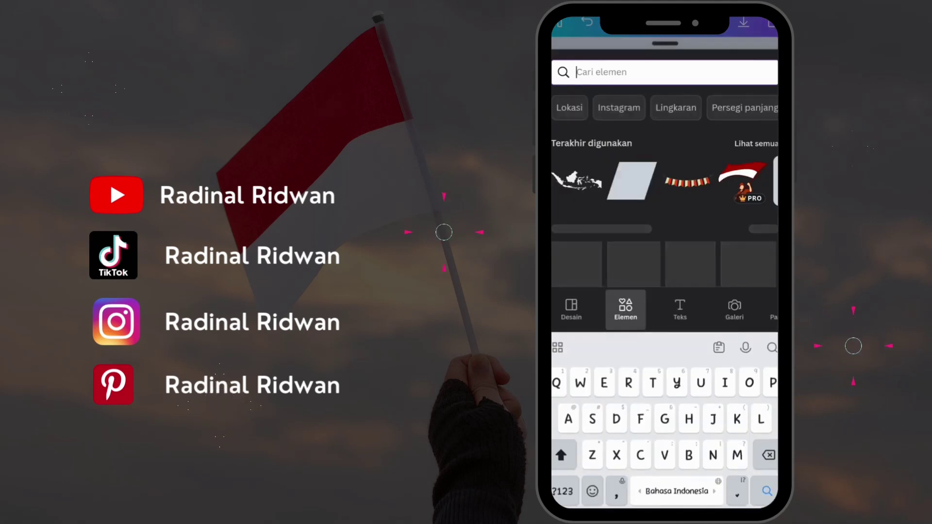
type("7")
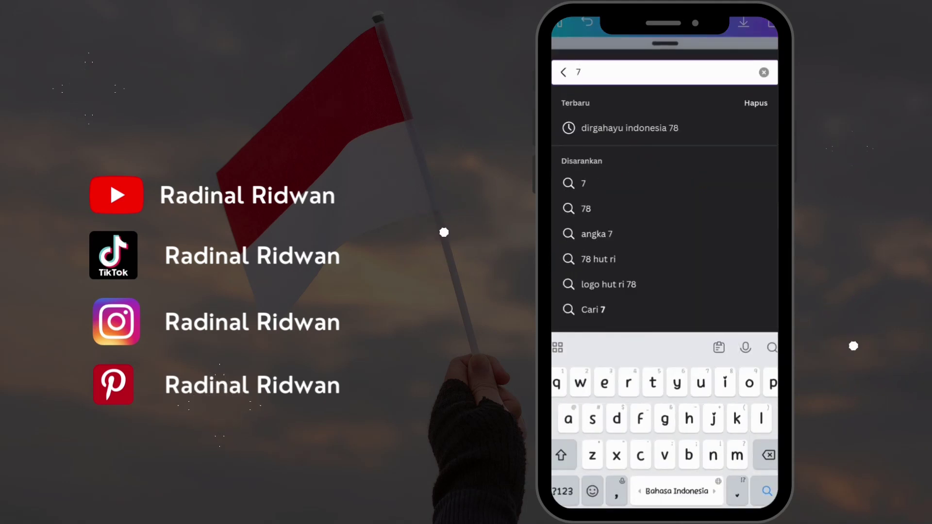
left_click(562, 491)
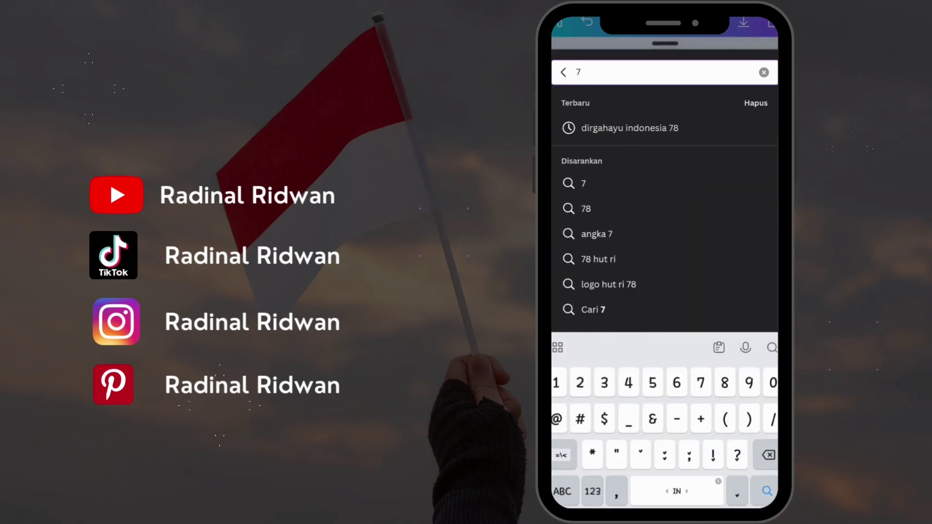
left_click(630, 128)
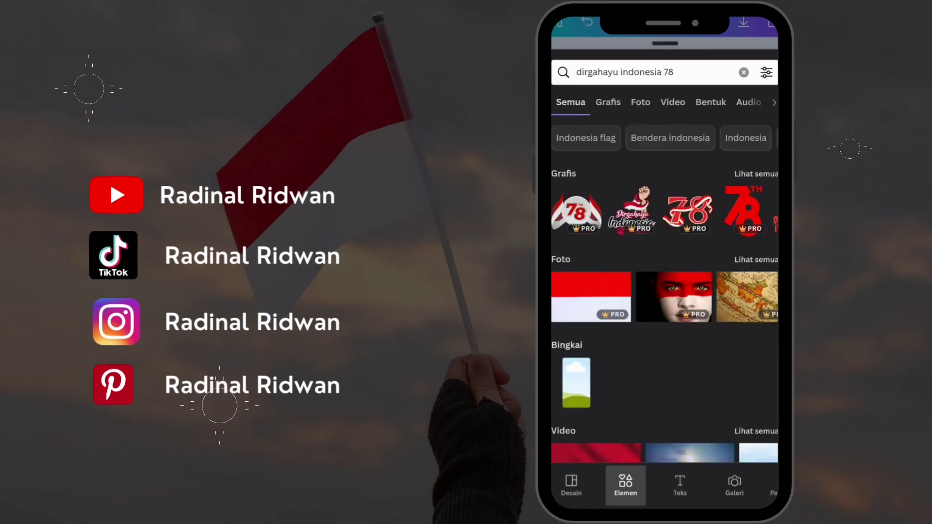
left_click(608, 102)
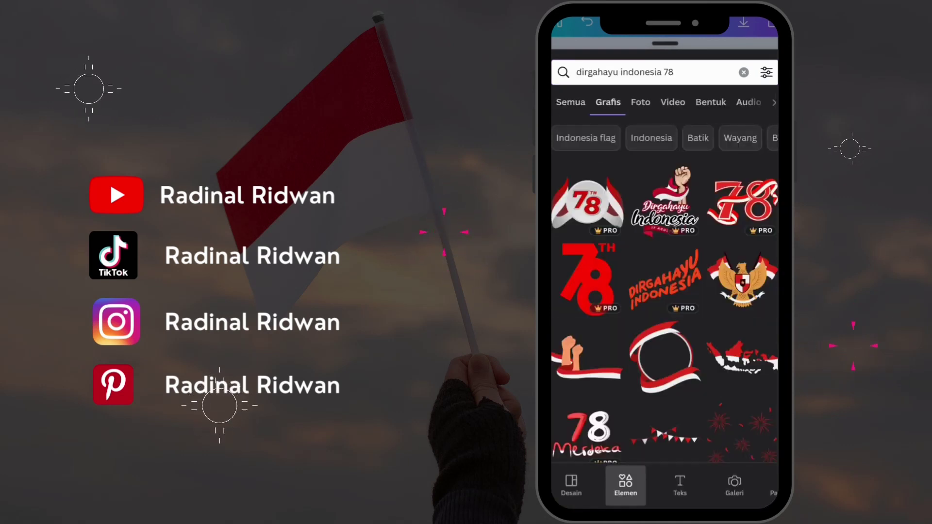
Scroll the graphics results and add the striped red-and-white 78 sticker.
scroll(665, 291, "down", 5)
scroll(665, 291, "down", 5)
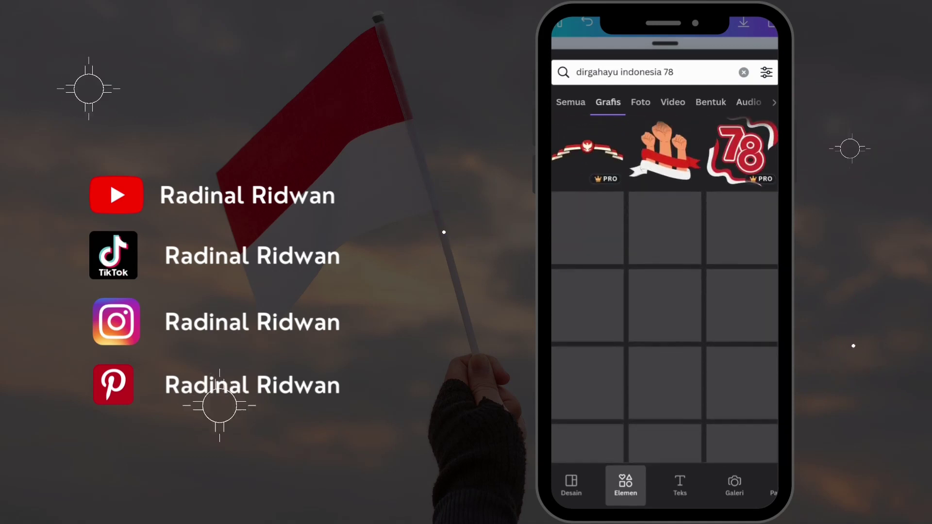
scroll(665, 291, "down", 3)
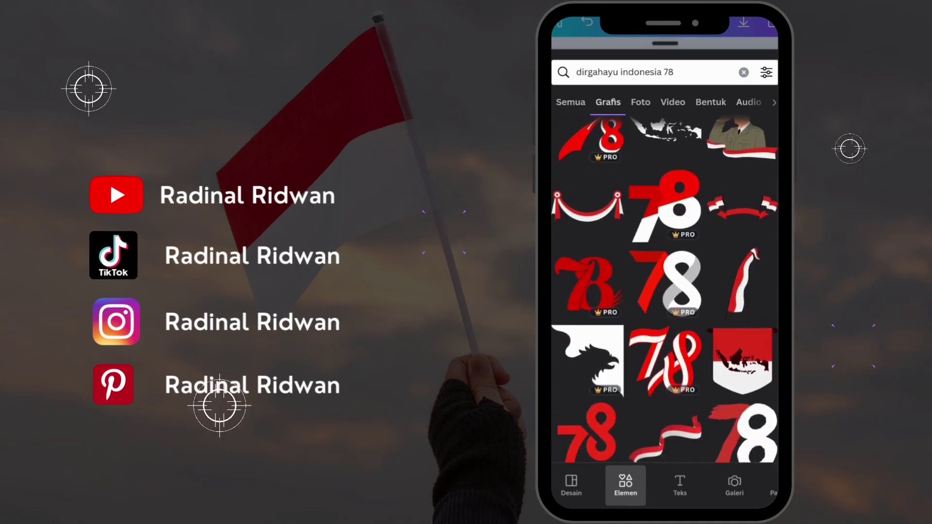
scroll(665, 291, "down", 3)
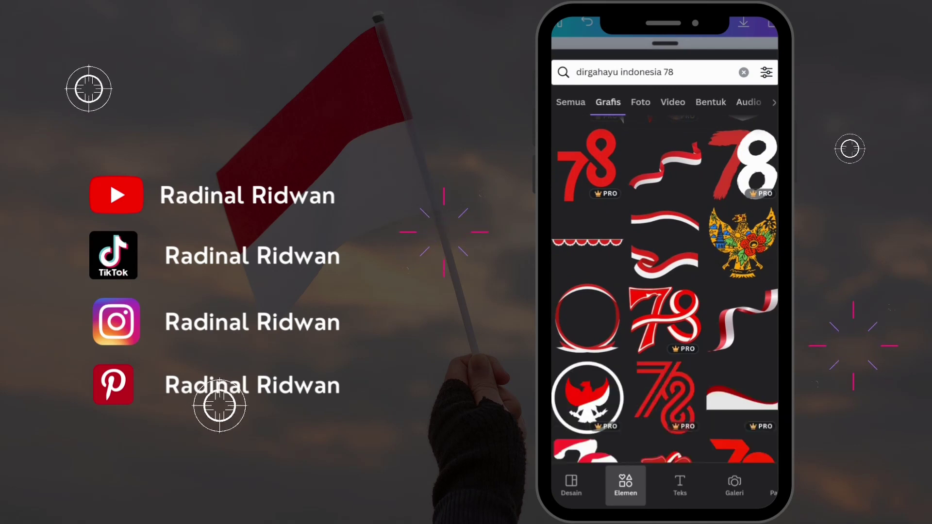
scroll(665, 291, "down", 2)
scroll(665, 291, "down", 2)
scroll(665, 292, "down", 2)
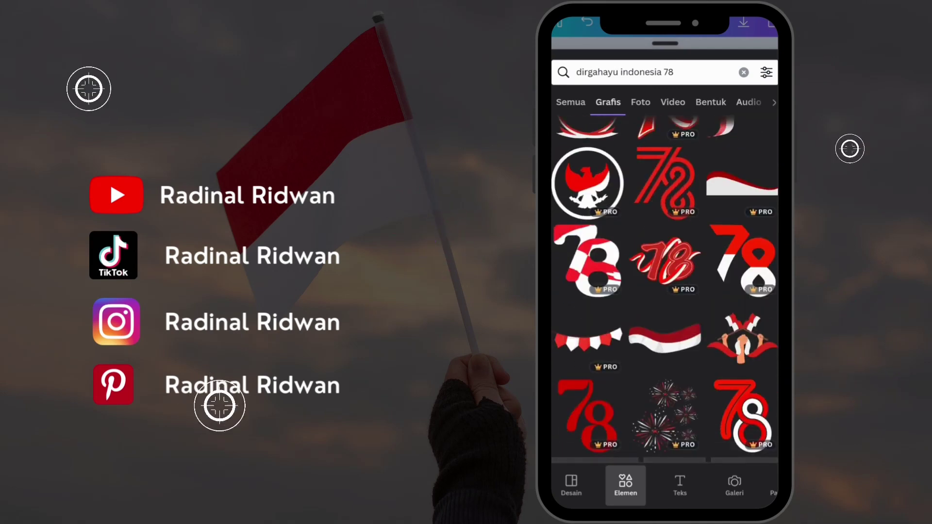
scroll(665, 291, "down", 3)
scroll(665, 291, "down", 3)
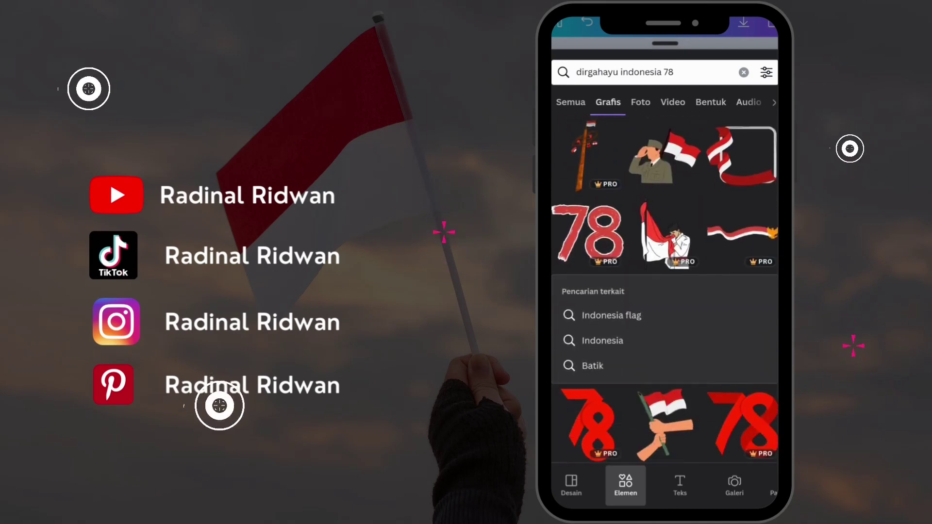
scroll(664, 292, "down", 5)
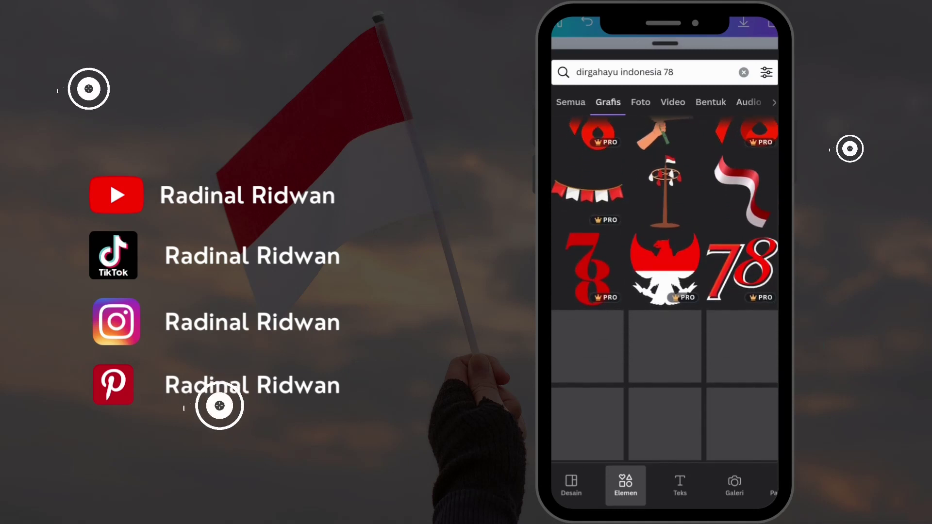
scroll(665, 291, "down", 1)
scroll(665, 291, "down", 4)
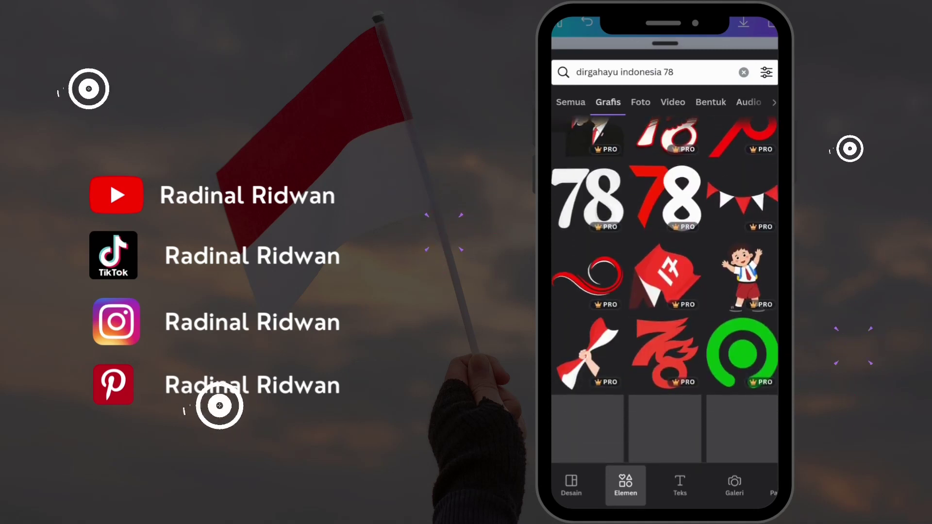
scroll(665, 291, "down", 3)
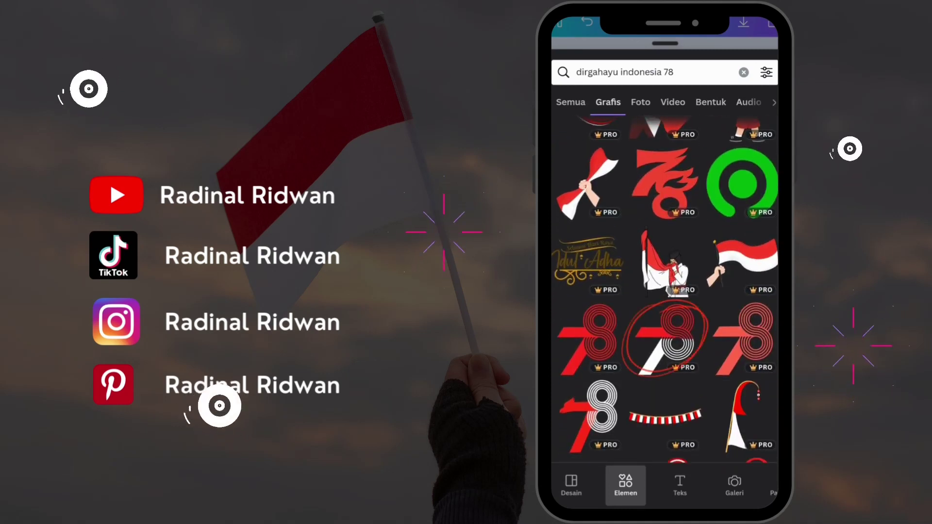
scroll(665, 291, "down", 2)
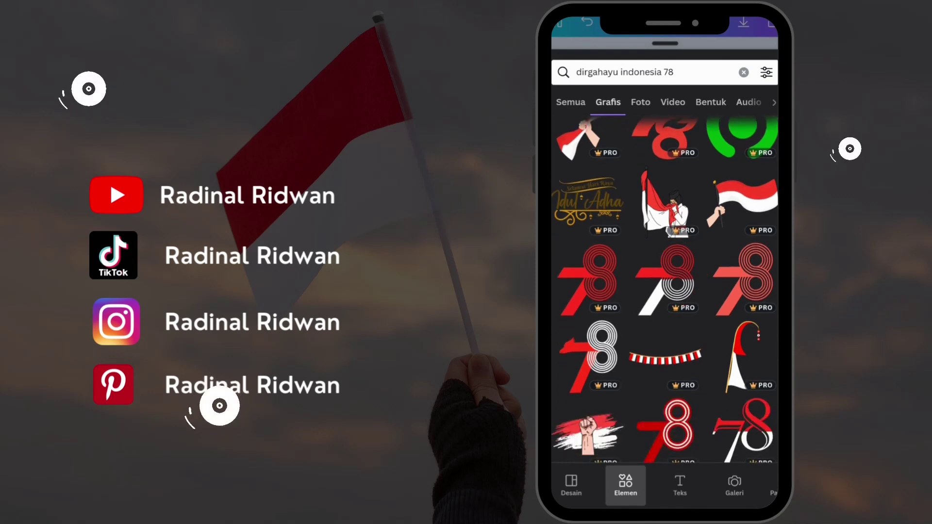
left_click(665, 279)
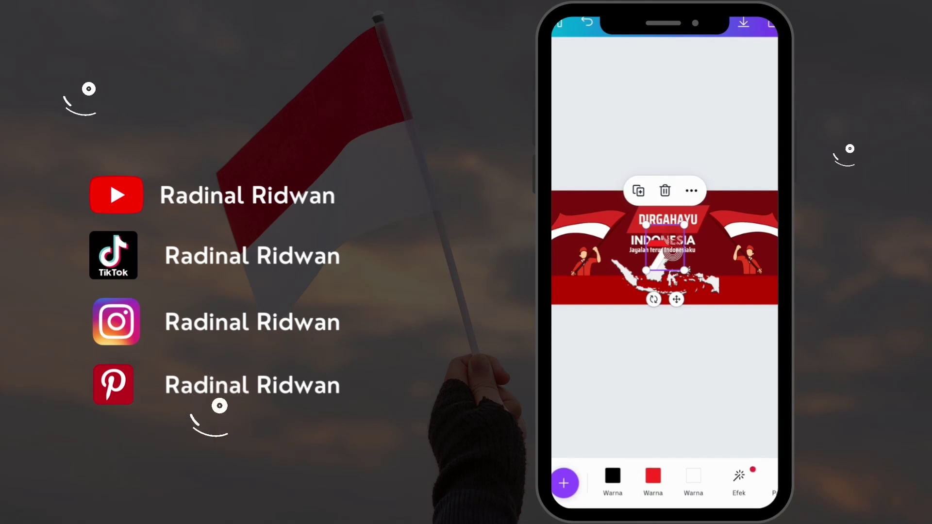
Move the 78 sticker beside the right figure and change the copied text to 'Tahun'.
mouse_move(672, 253)
left_mouse_down()
mouse_move(715, 247)
mouse_move(724, 236)
mouse_move(712, 250)
left_mouse_up()
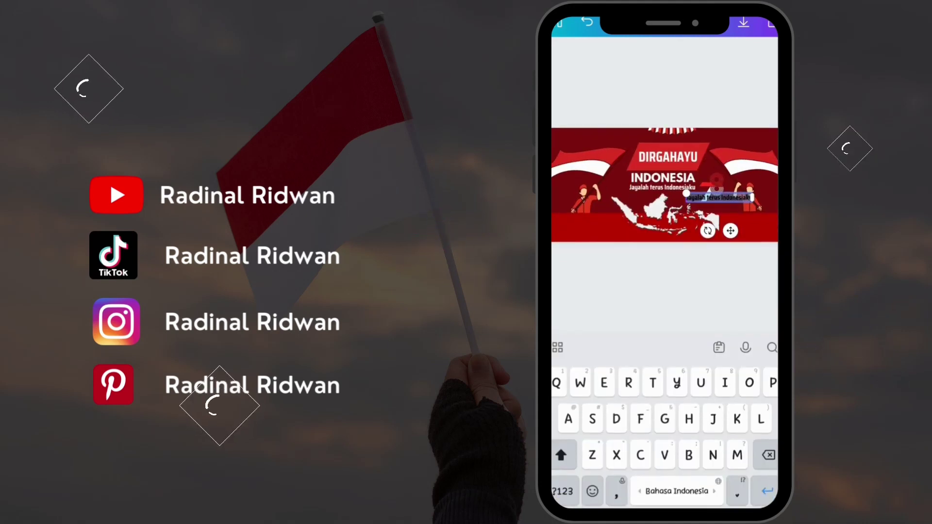
type("Ta")
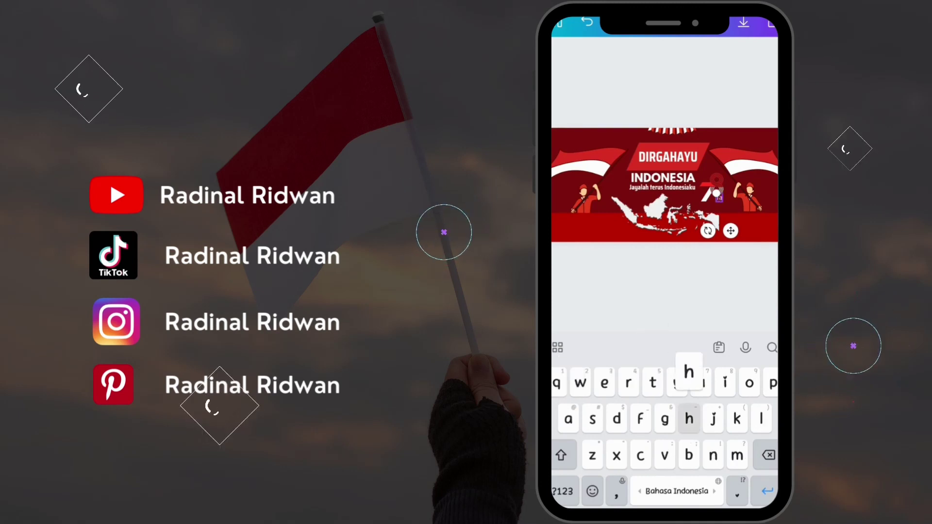
type("hu ")
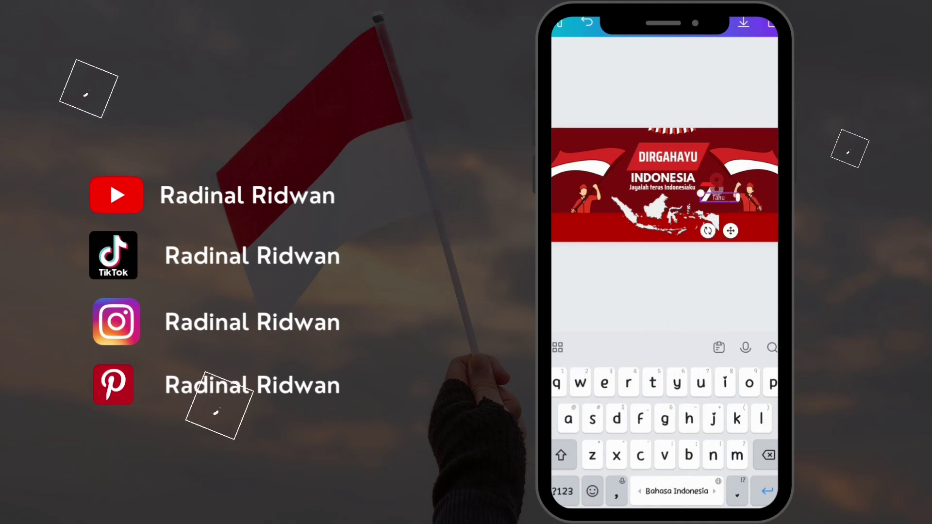
type("n")
key("BackSpace")
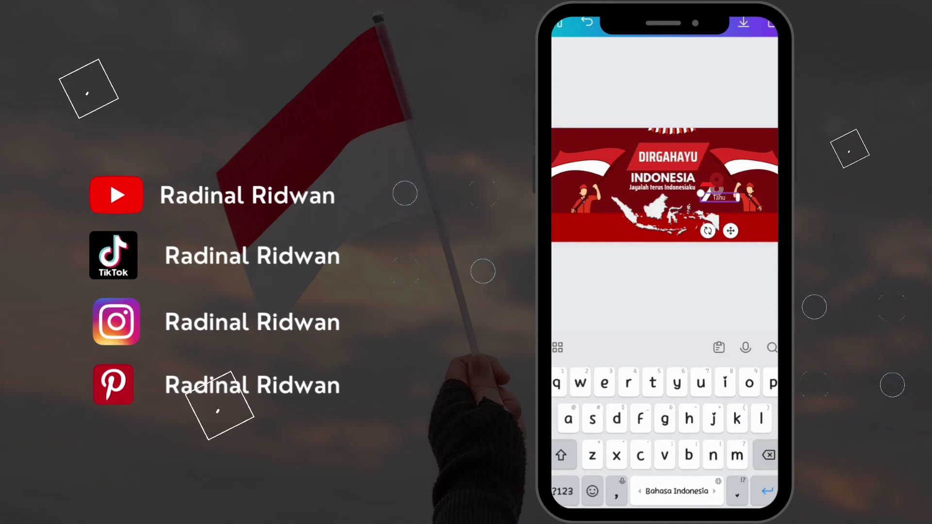
type("n")
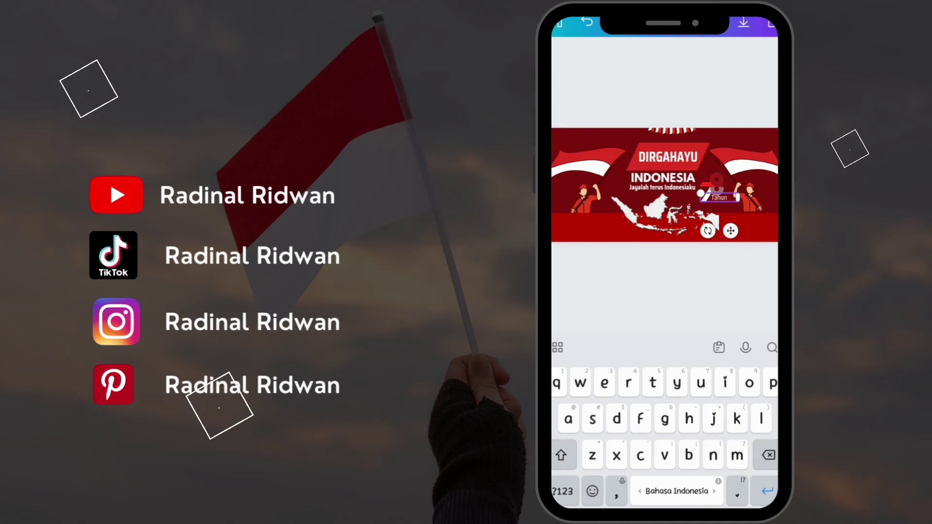
key("Escape")
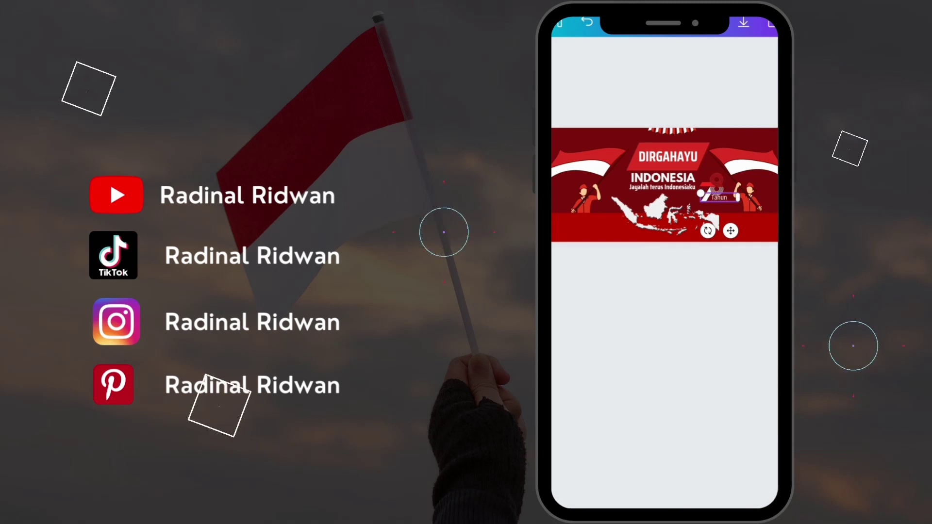
Select the Tahun text and set its font size to 131.
left_click(718, 196)
left_click_drag(718, 197, 717, 199)
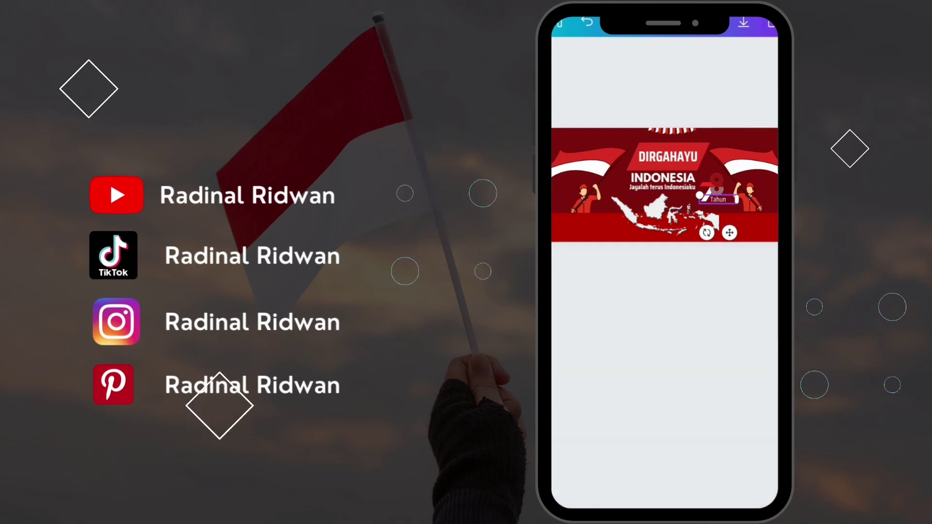
left_click(646, 213)
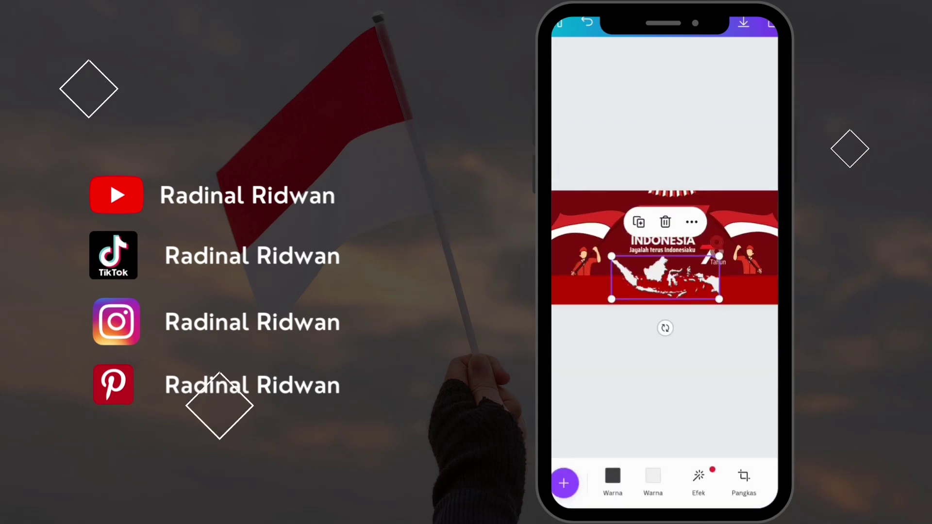
left_click(717, 262)
scroll(670, 483, "right", 2)
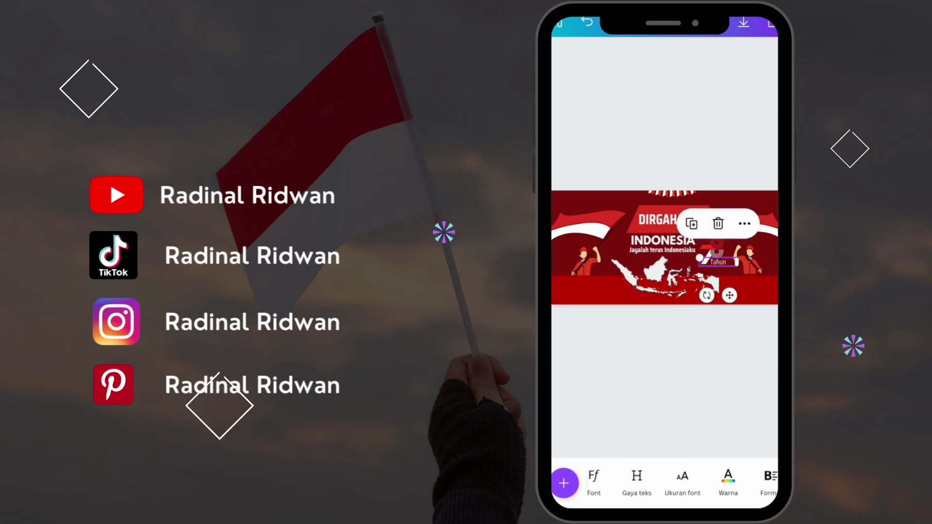
left_click(682, 482)
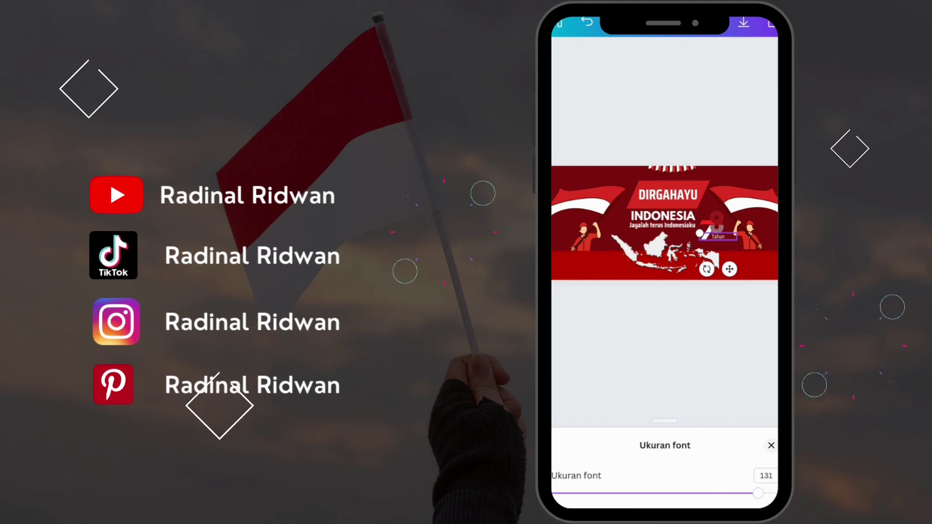
left_click(771, 445)
left_click_drag(717, 258, 717, 258)
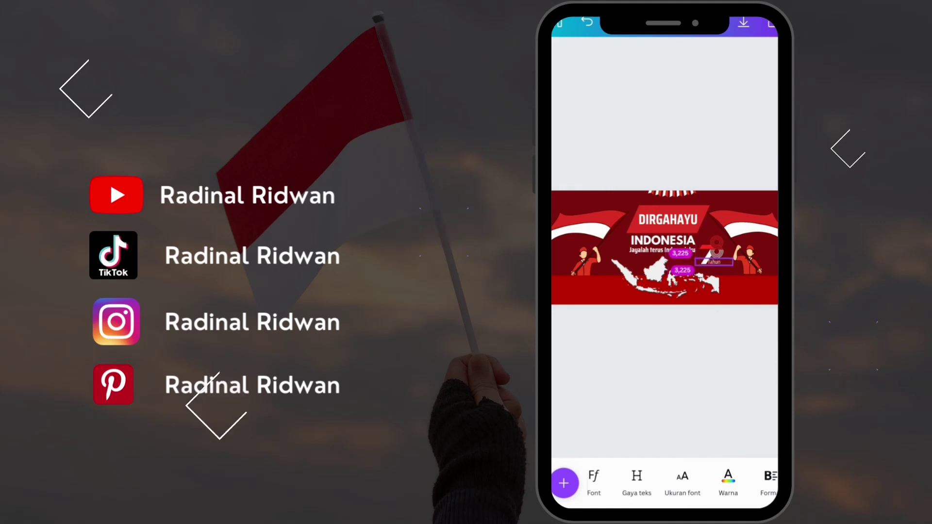
left_click_drag(716, 252, 716, 251)
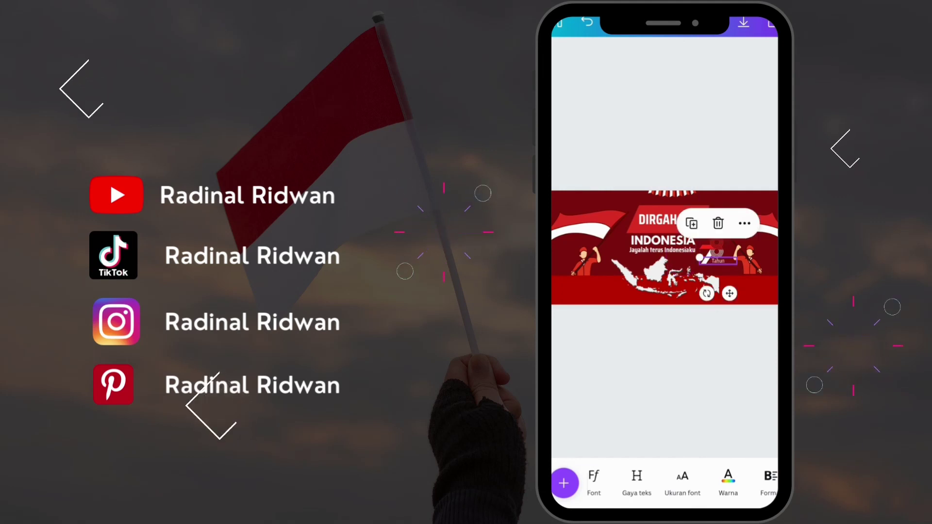
Nudge the 78 Tahun element two steps left and two steps down, then deselect.
scroll(665, 483, "right", 5)
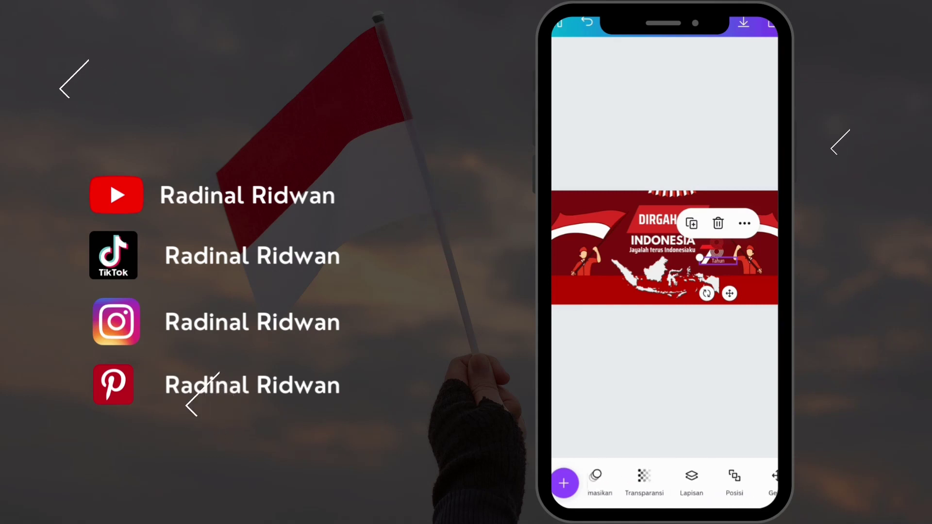
scroll(665, 483, "right", 3)
left_click(718, 479)
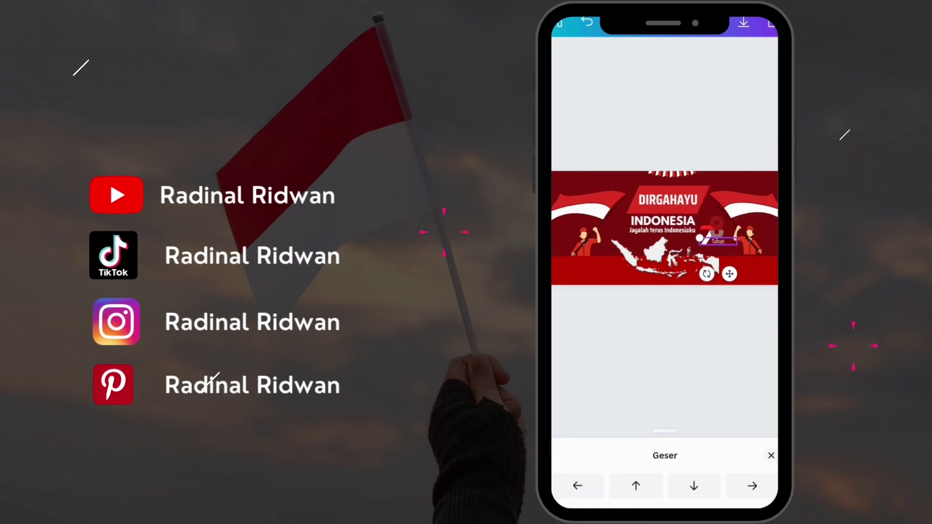
left_click(577, 485)
left_click(577, 486)
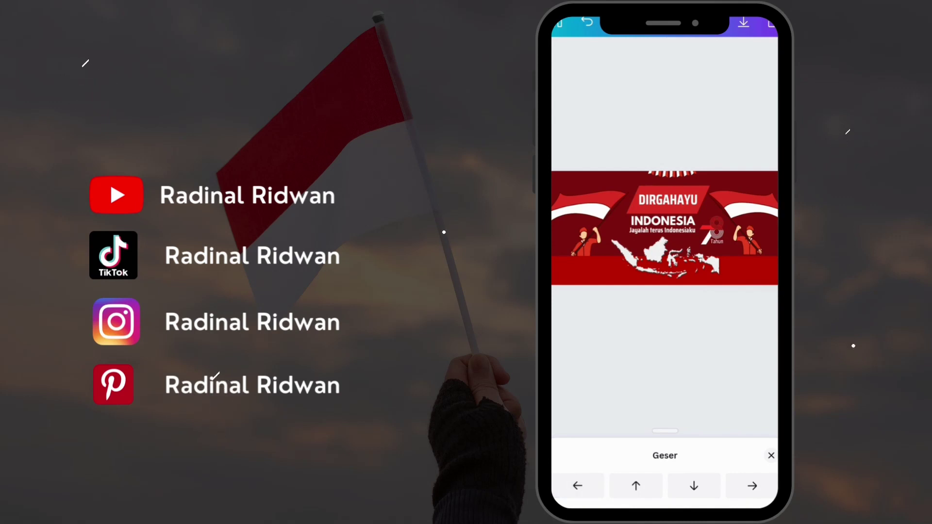
left_click(693, 486)
left_click(693, 486)
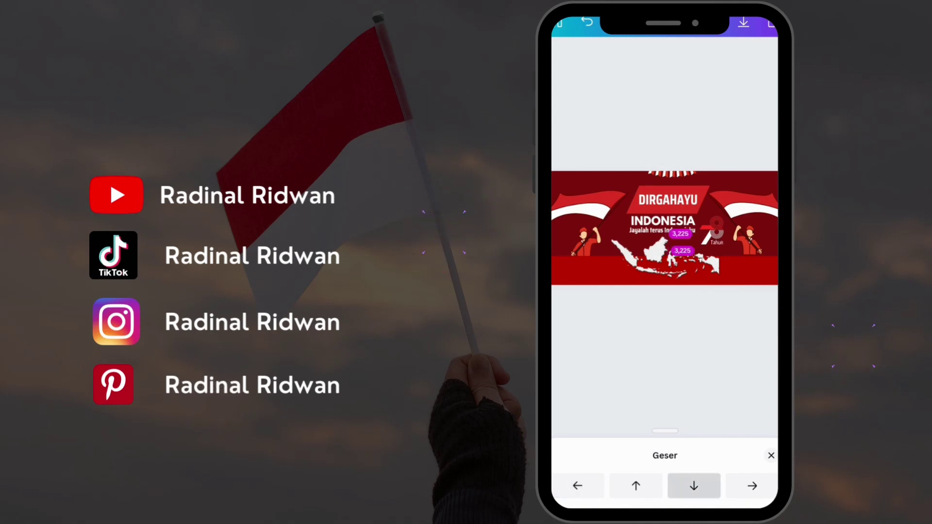
left_click(771, 455)
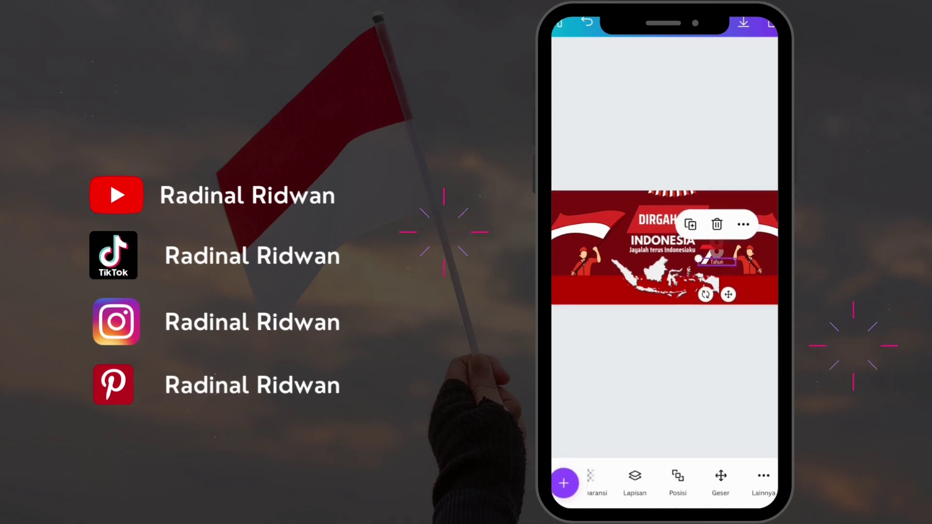
left_click(664, 388)
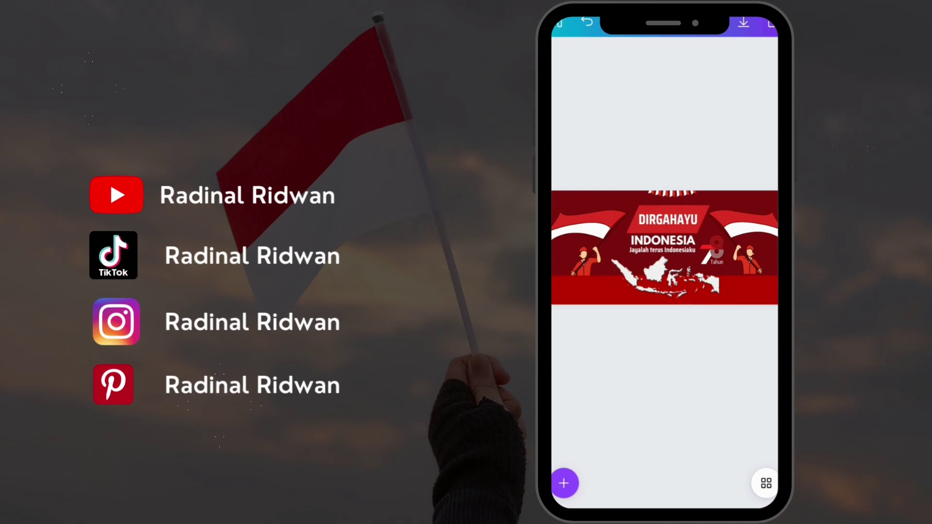
Search elements for 'Indonesia independence day lettering' and filter the results to Graphics.
left_click(563, 483)
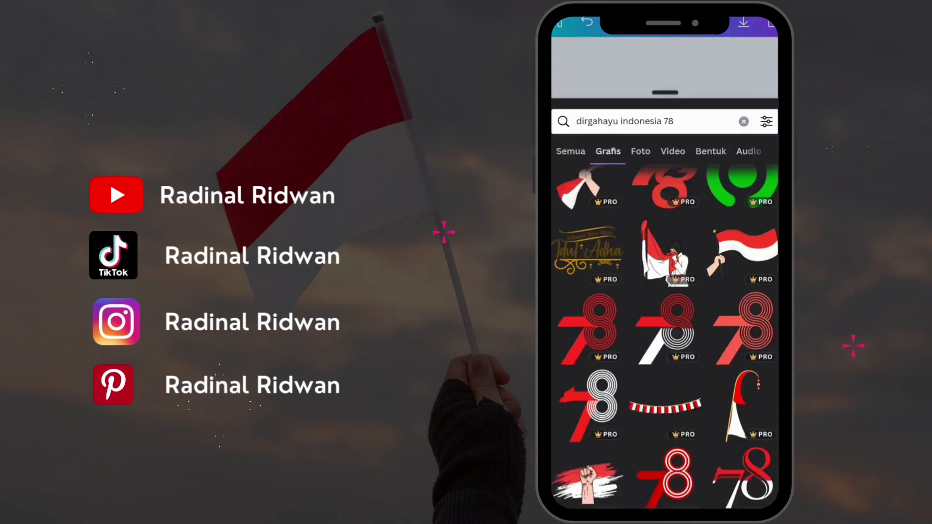
scroll(665, 291, "down", 5)
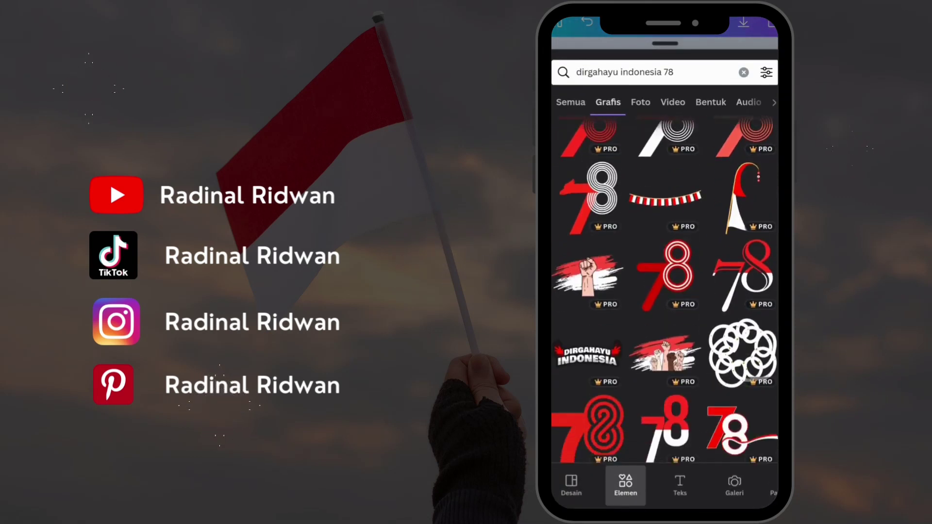
scroll(665, 291, "down", 4)
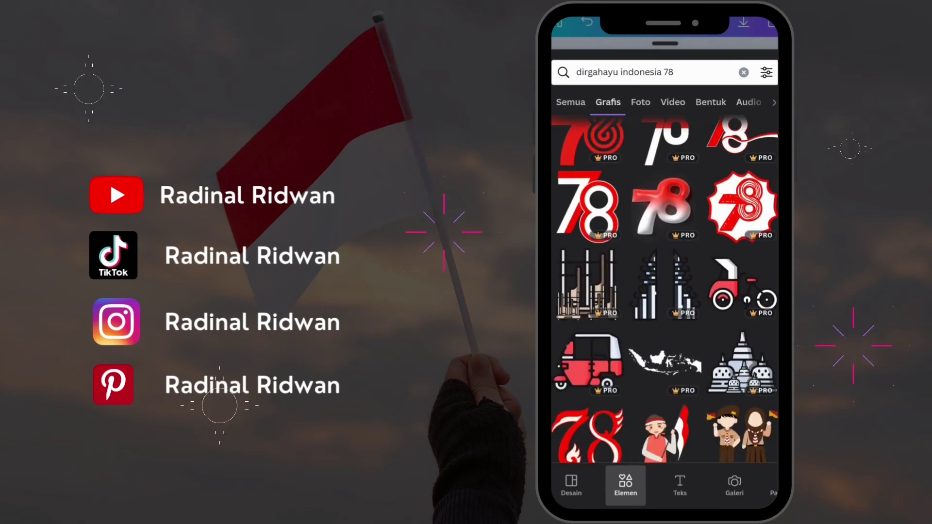
left_click(743, 73)
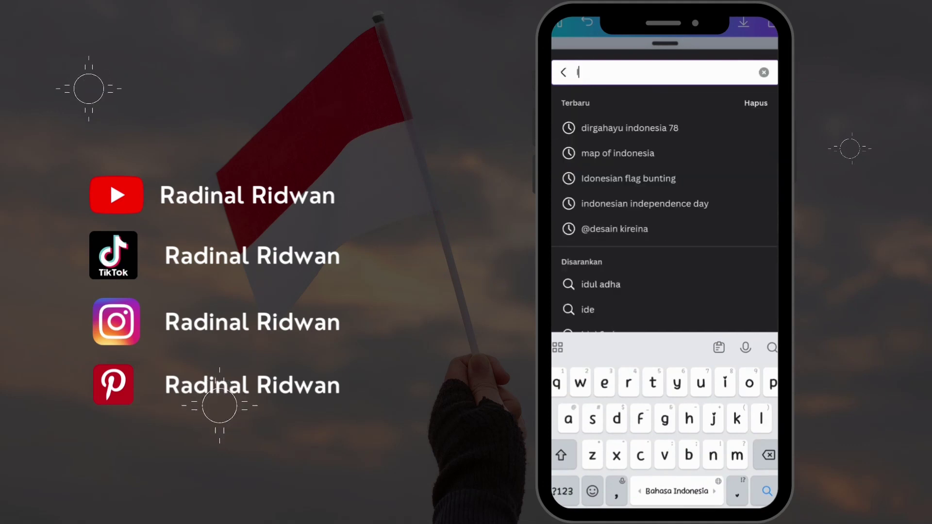
type("Indonesi")
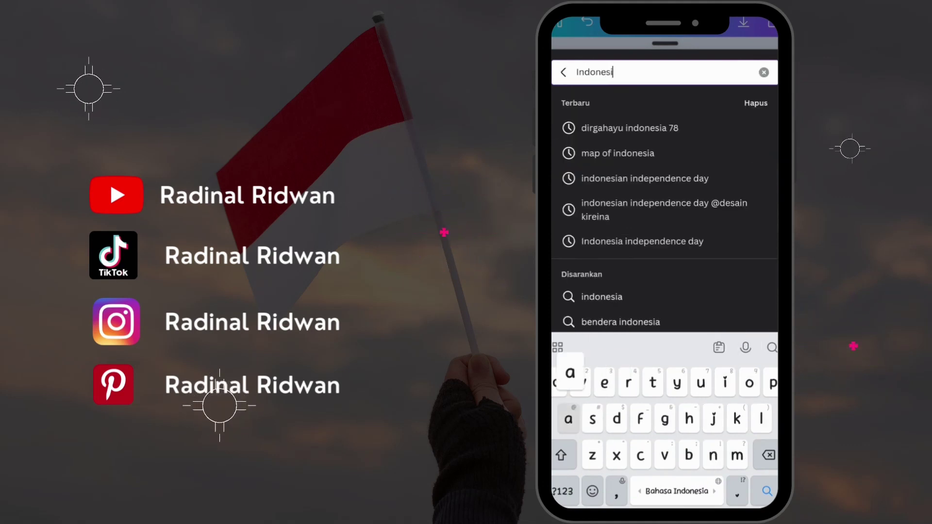
type("a indep")
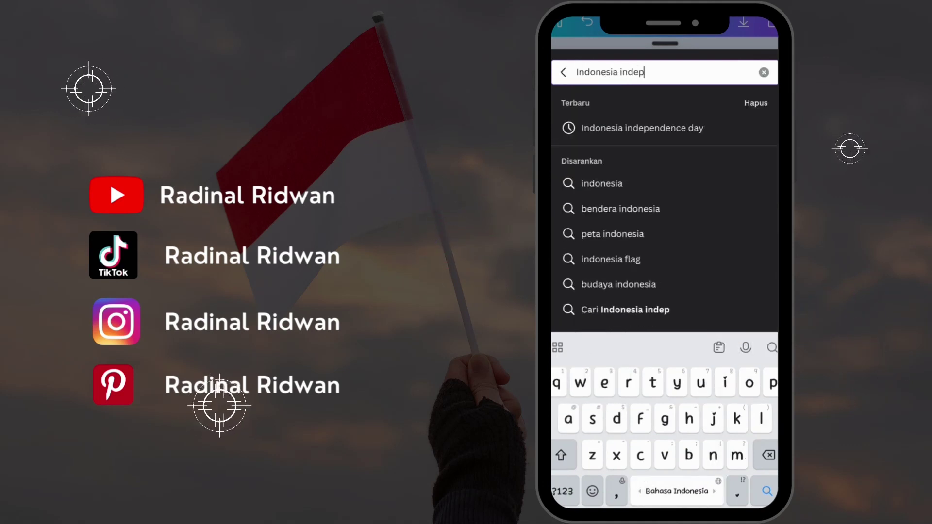
type("ende")
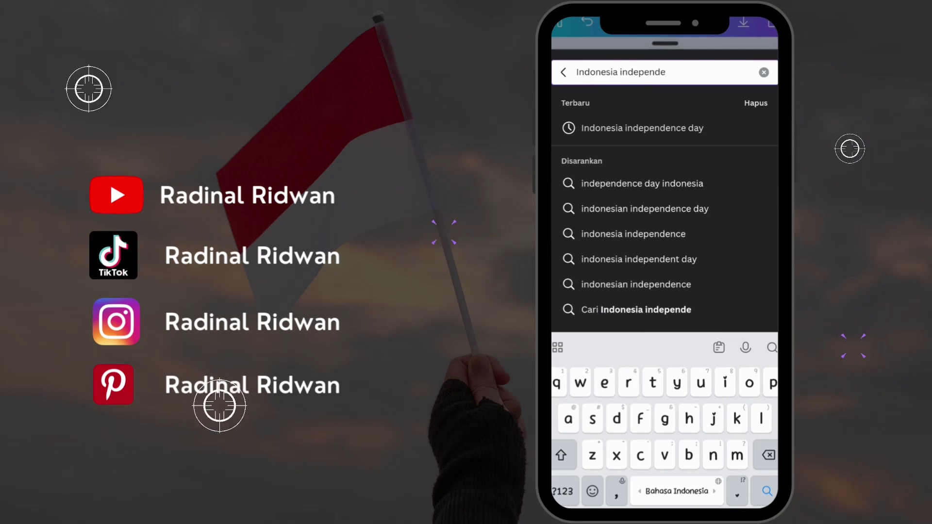
type("n")
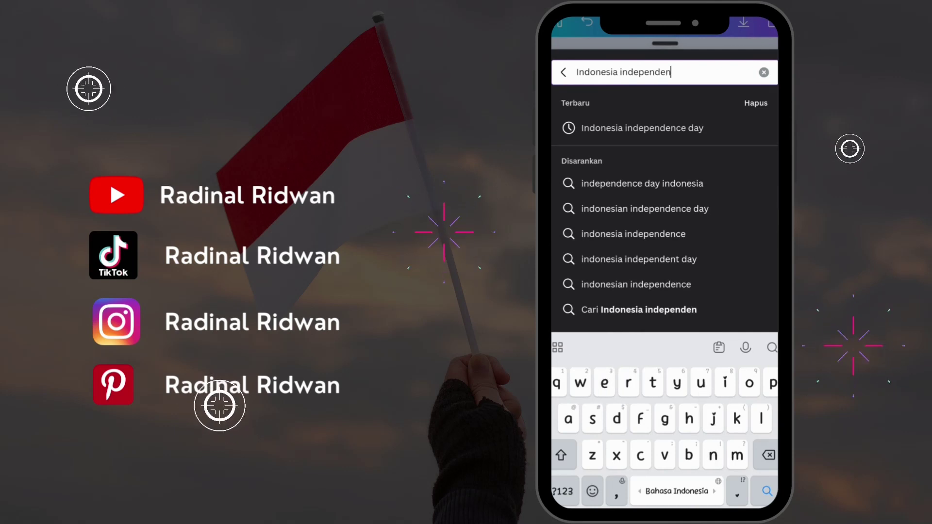
type("ce da")
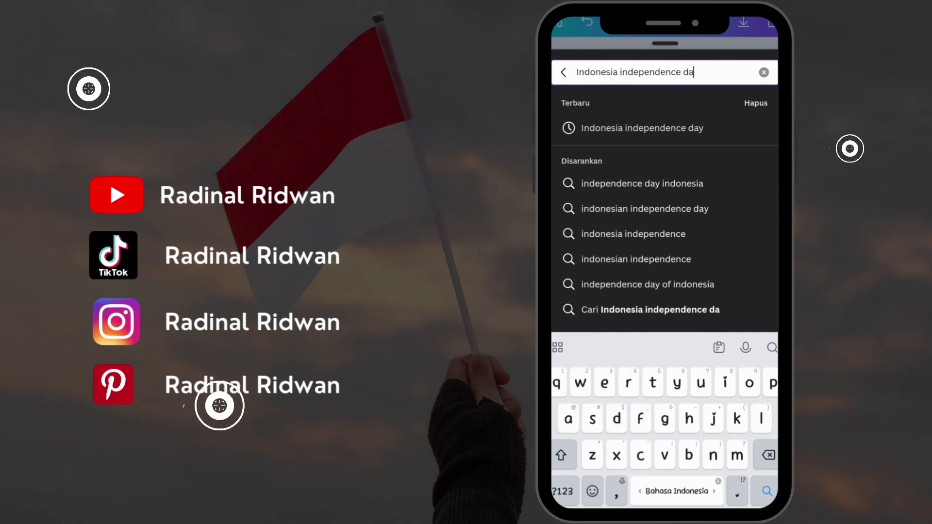
type("y le")
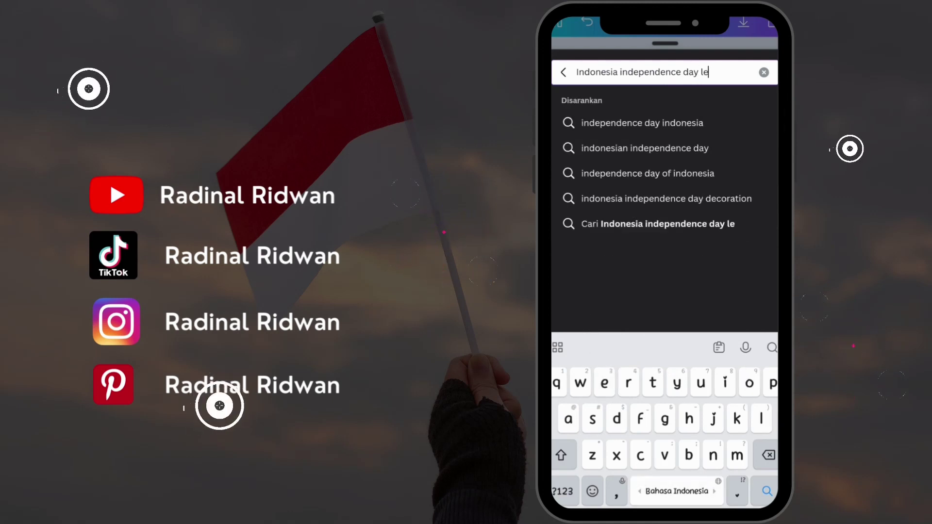
type("tter")
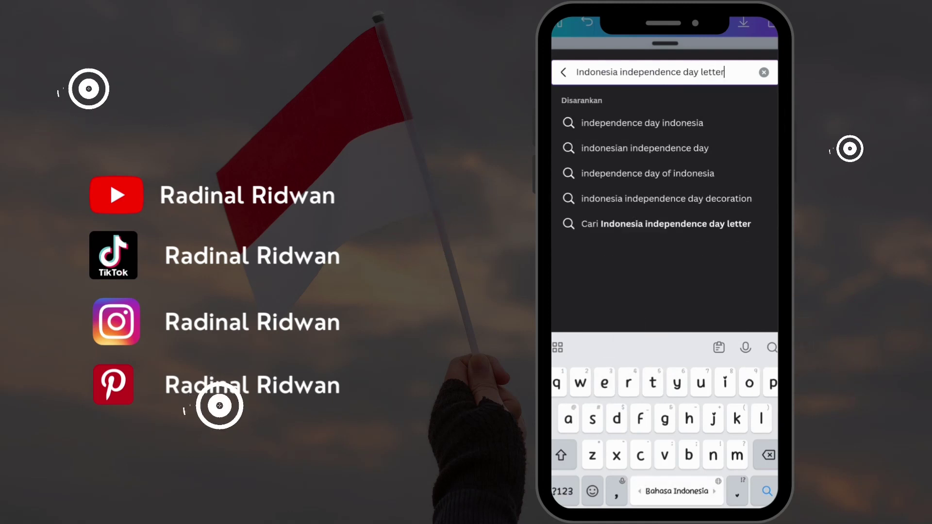
type("ing")
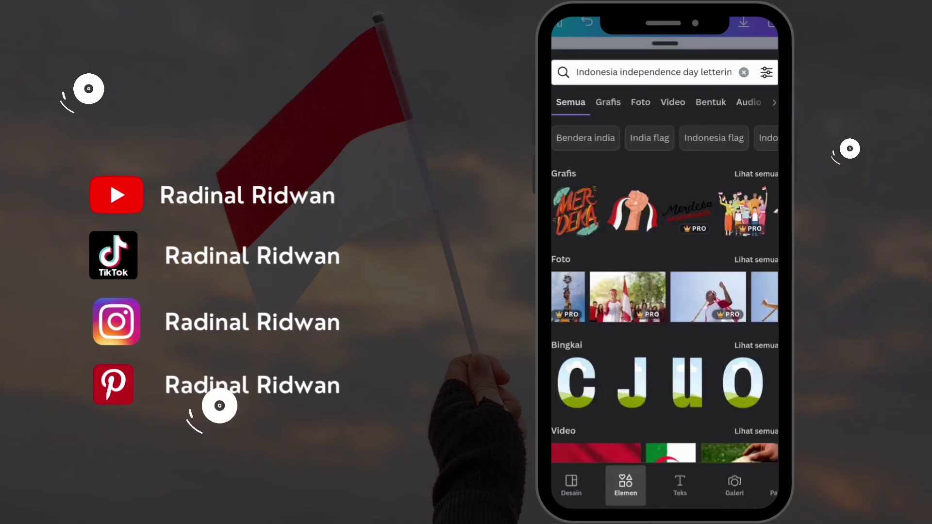
left_click(607, 102)
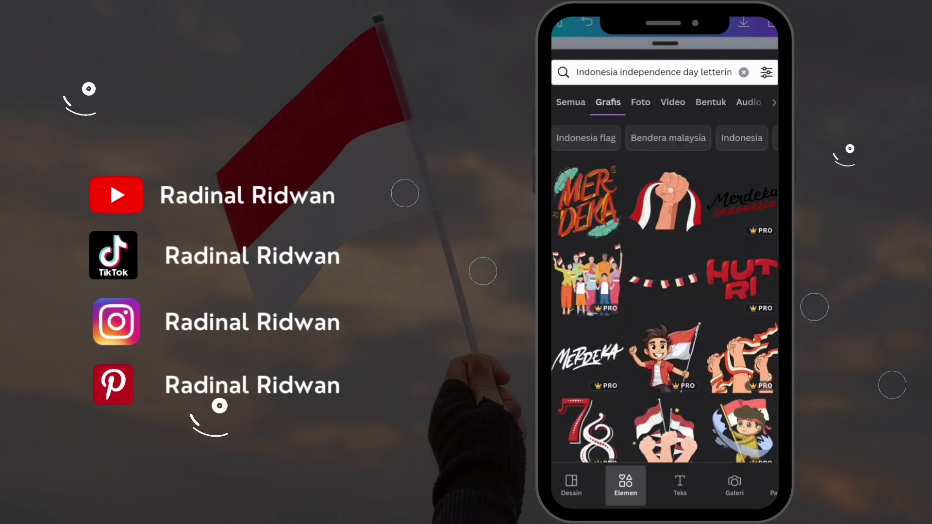
Scroll through the lettering results, including the MERDEKA and HUT RI stickers.
scroll(665, 289, "down", 5)
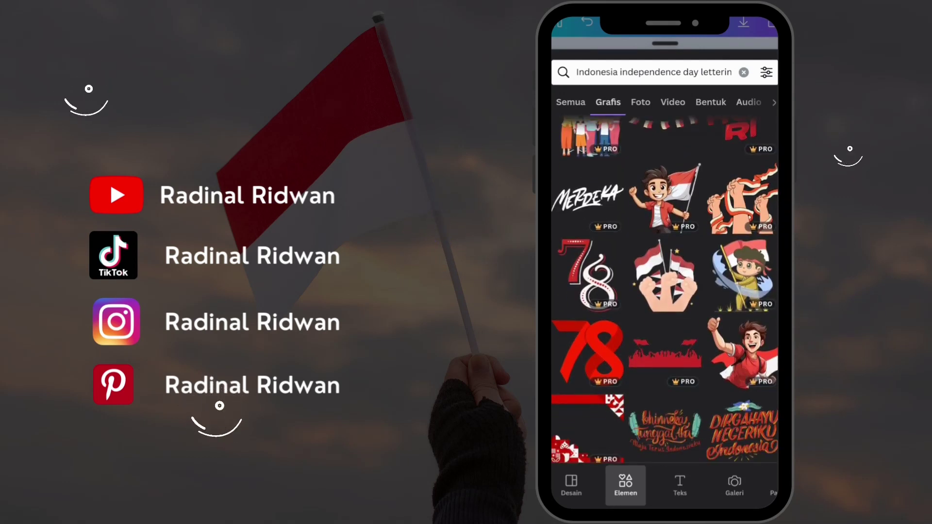
scroll(665, 289, "down", 4)
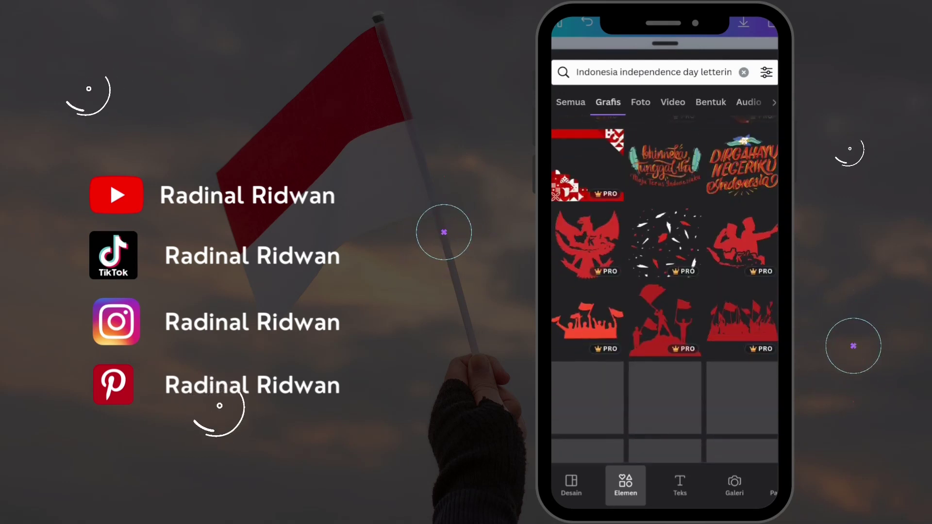
scroll(665, 289, "down", 3)
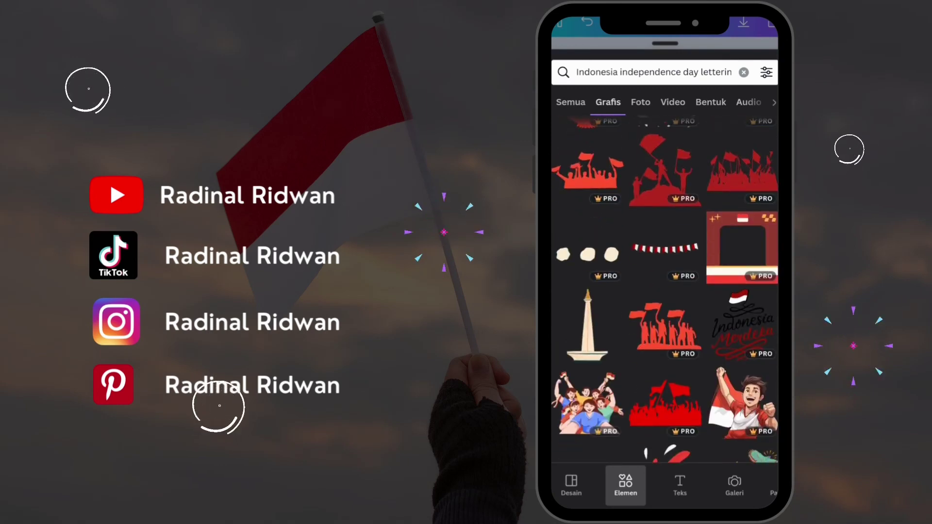
scroll(665, 289, "down", 2)
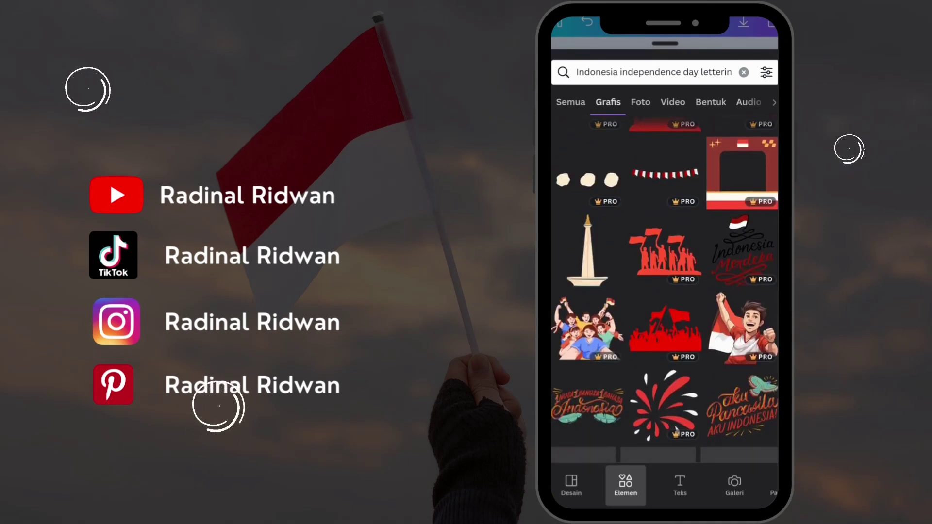
scroll(665, 289, "down", 2)
scroll(665, 291, "down", 5)
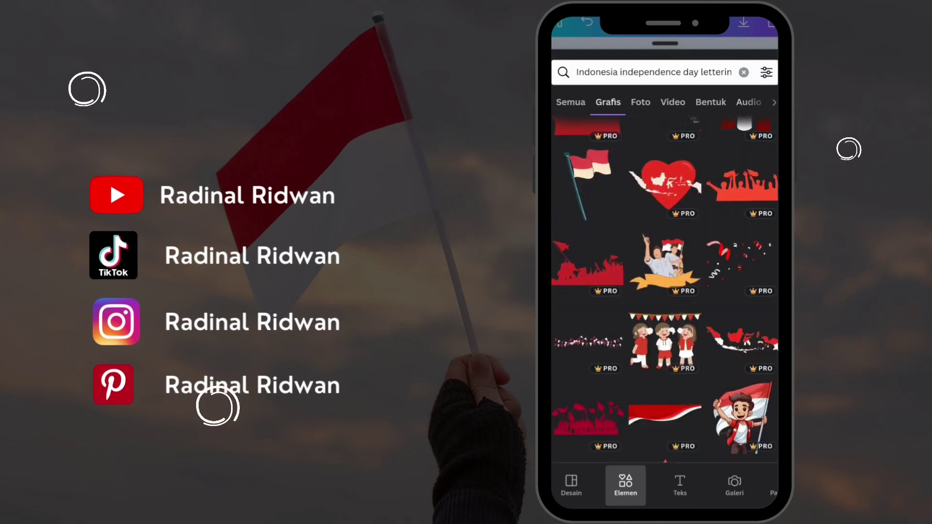
scroll(665, 291, "down", 5)
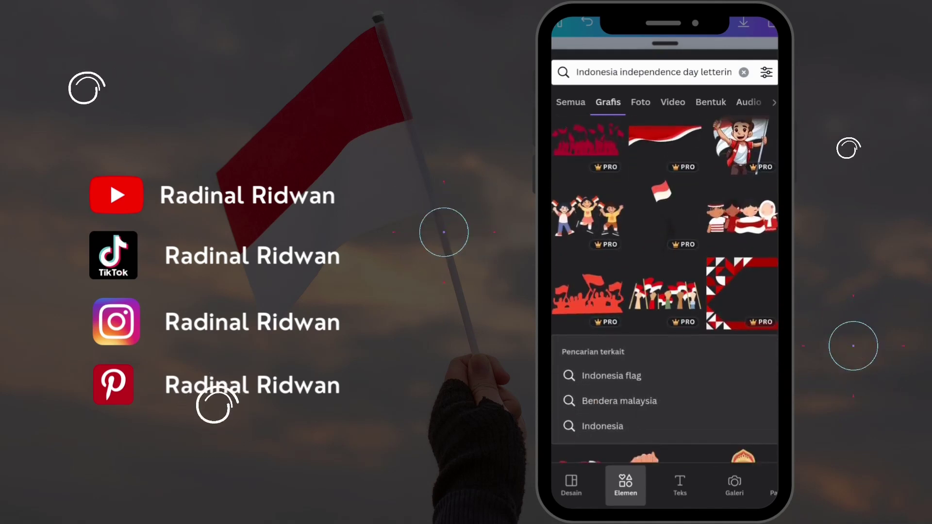
scroll(665, 291, "down", 5)
scroll(665, 291, "down", 4)
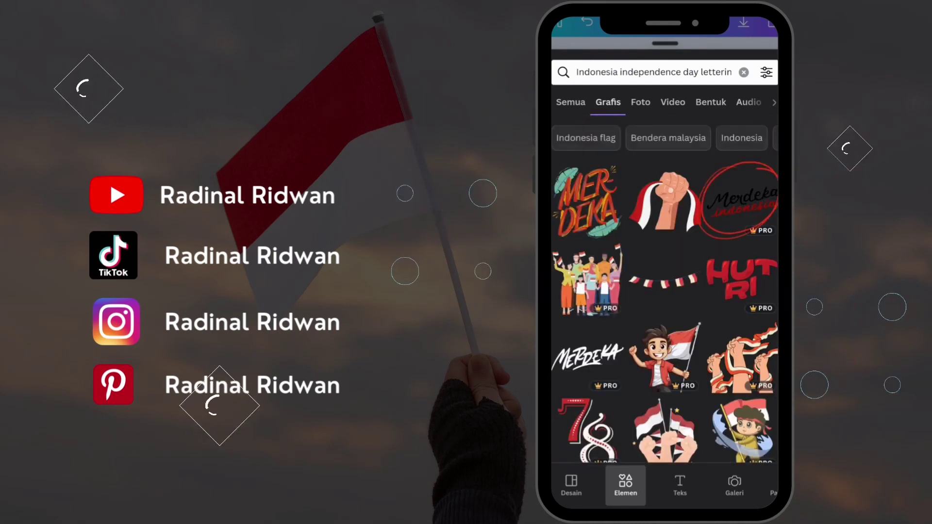
Add the Merdeka lettering, recolour both its colours white, and shrink it into the bottom-left corner.
left_click(741, 199)
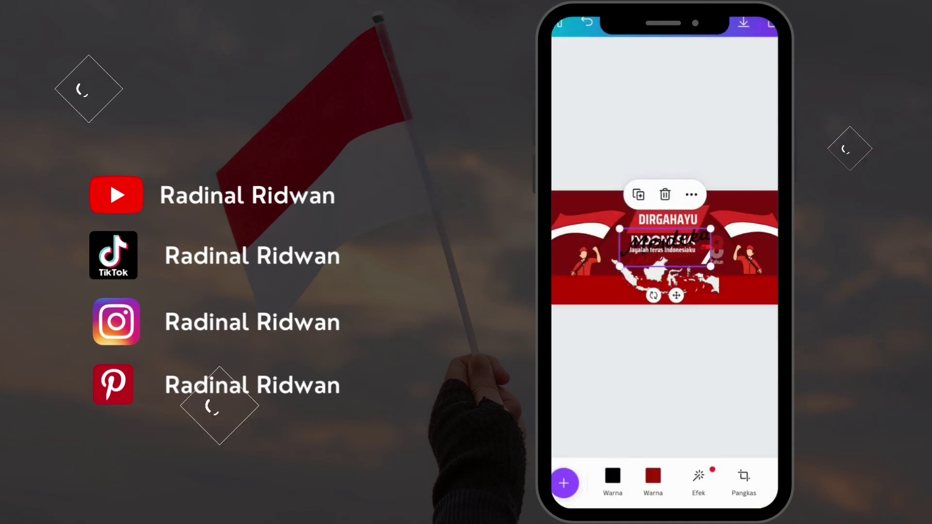
left_click(613, 475)
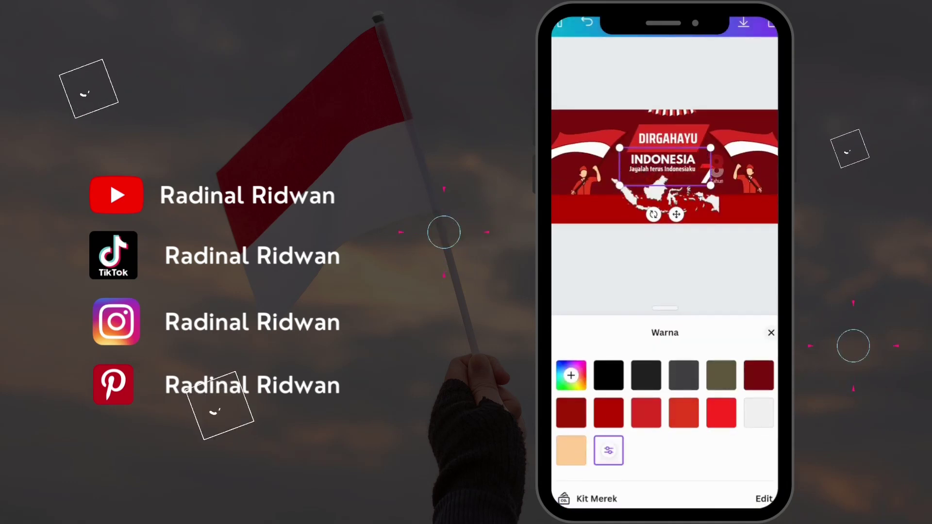
left_click(759, 412)
left_click(771, 333)
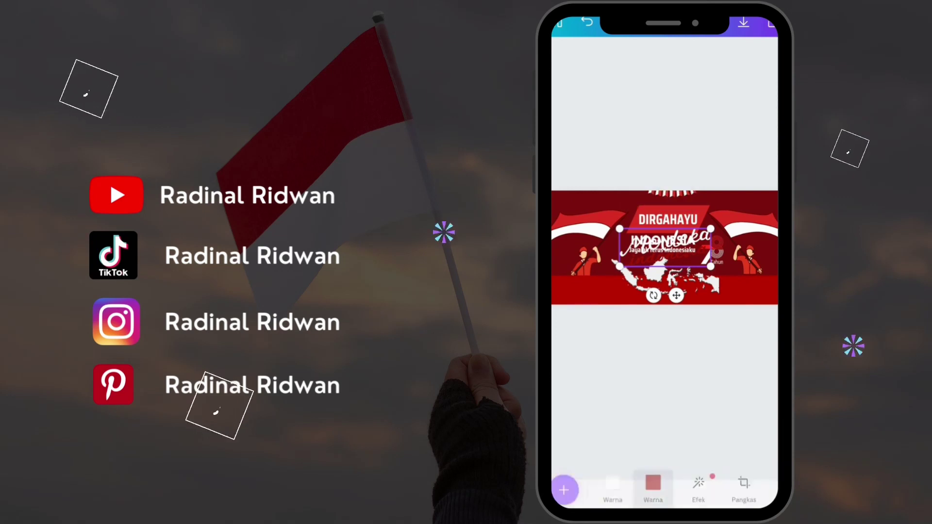
left_click(653, 483)
left_click(608, 450)
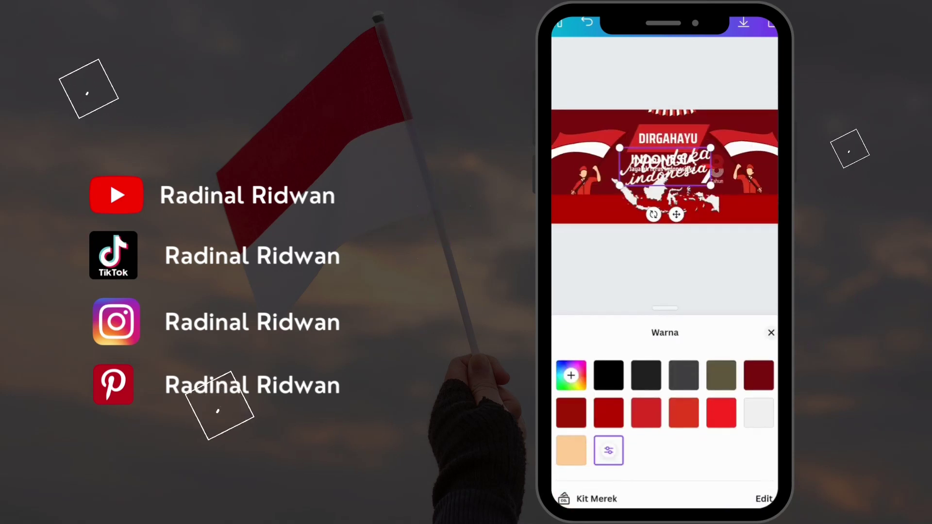
left_click(771, 333)
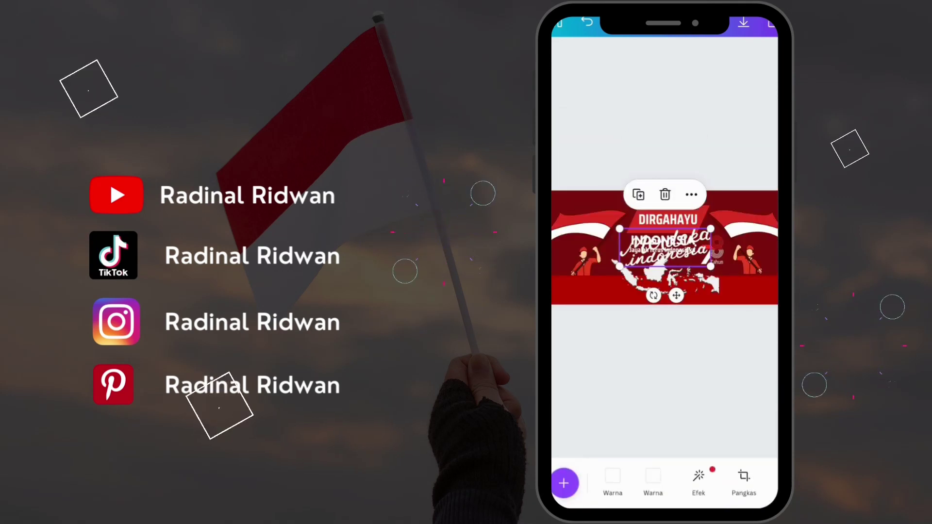
left_click_drag(710, 228, 586, 289)
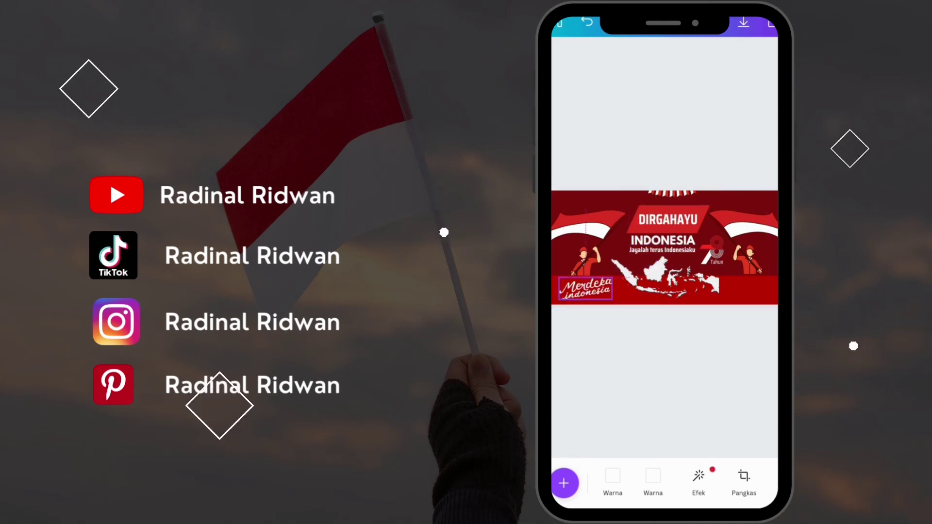
Replace the small top-left text's wording with 'Logo'.
left_click(717, 262)
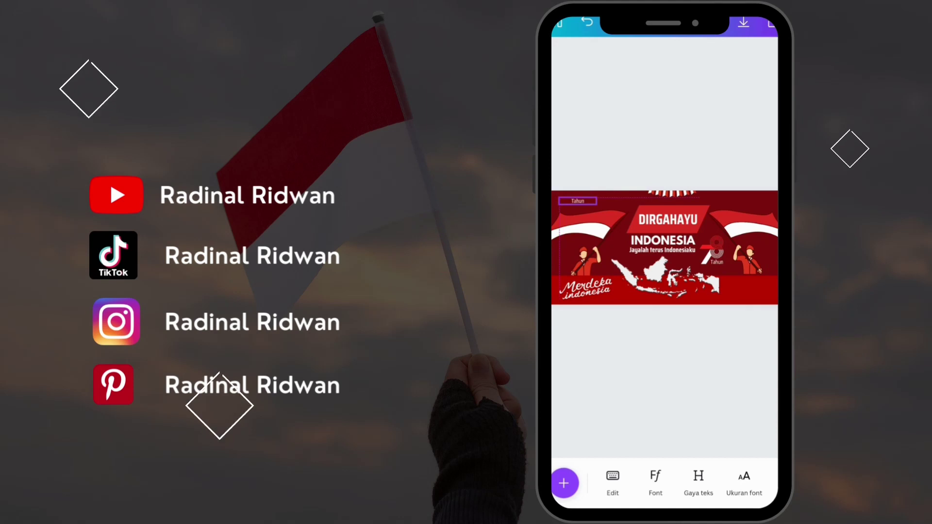
key("BackSpace")
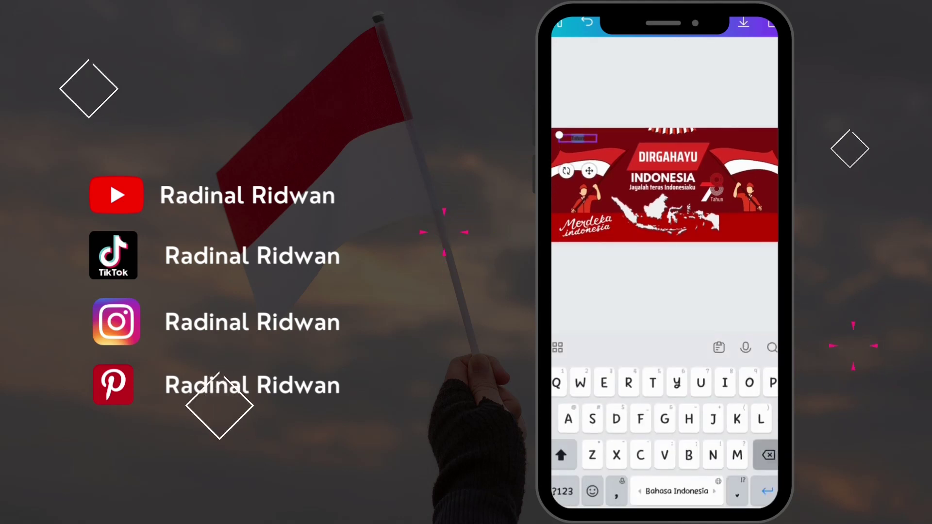
type("Logo")
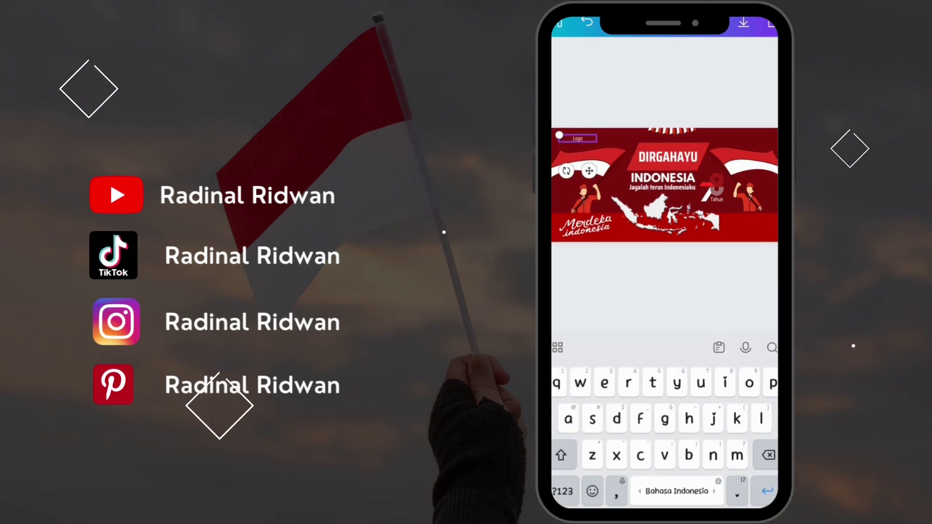
key("Escape")
Apply uppercase formatting to the Logo text so it reads LOGO.
left_click(716, 185)
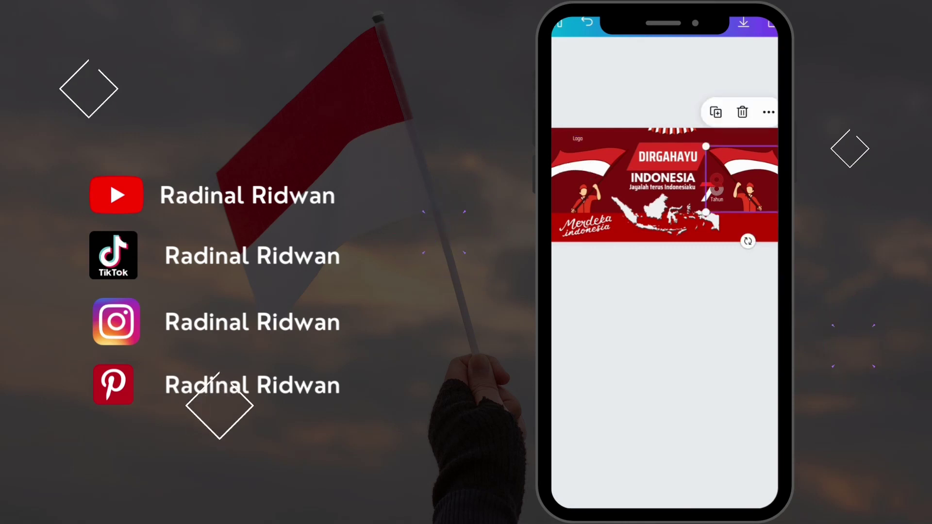
left_click(577, 201)
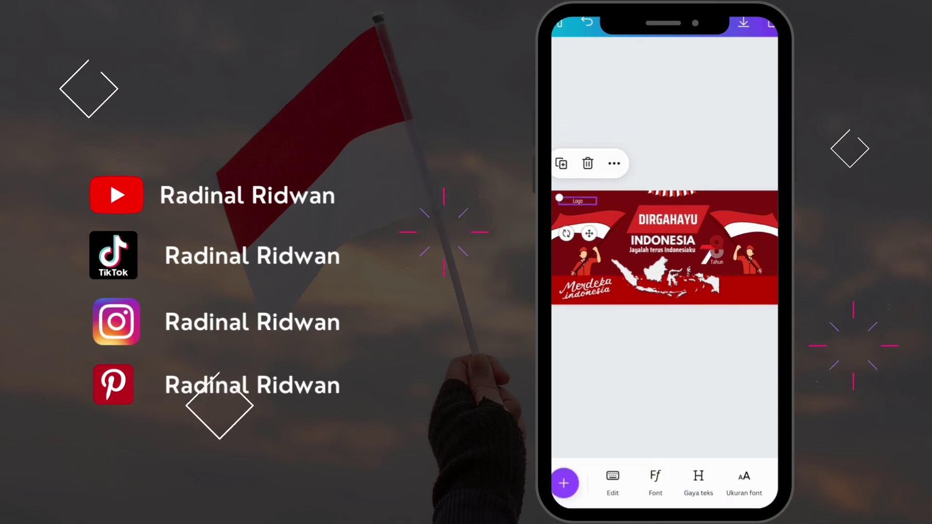
scroll(679, 483, "right", 3)
left_click(715, 483)
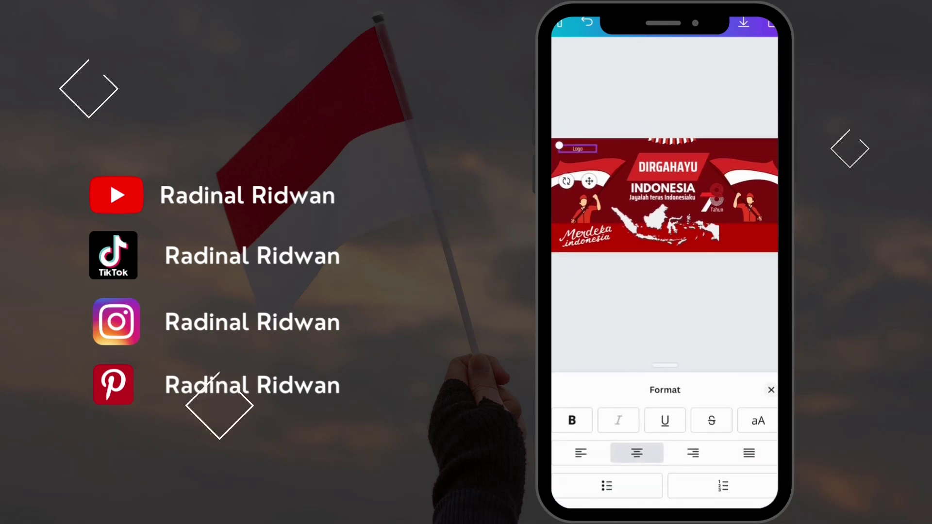
left_click(757, 420)
left_click(770, 389)
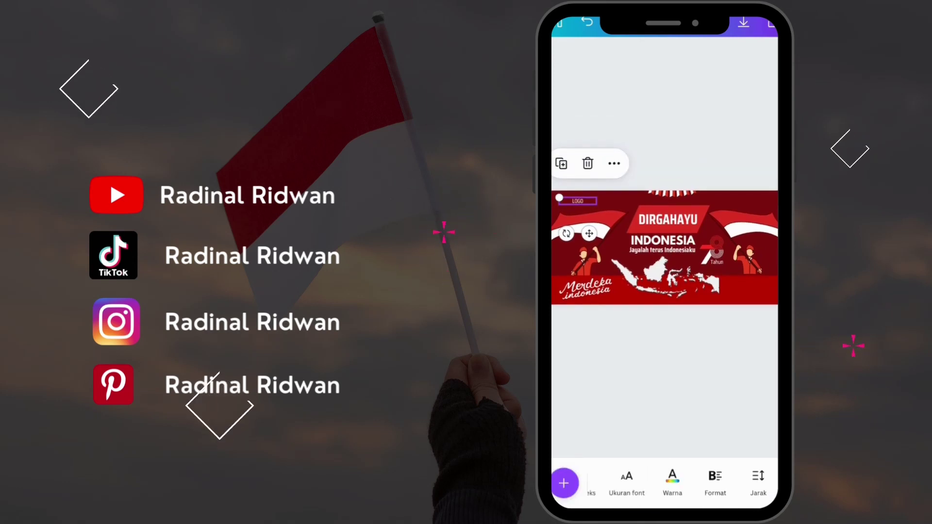
left_click(563, 483)
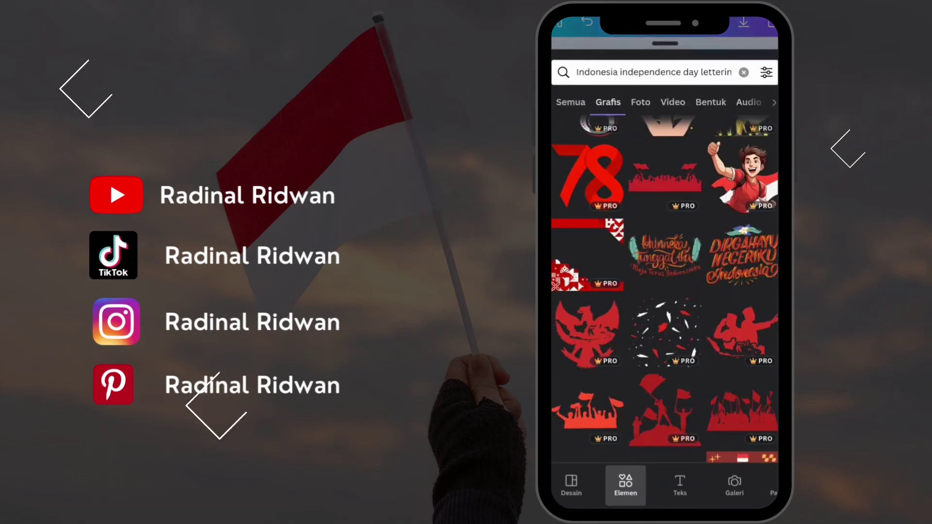
Search elements for 'logo' and browse the Graphics results of frames, shields and emblems.
left_click(743, 72)
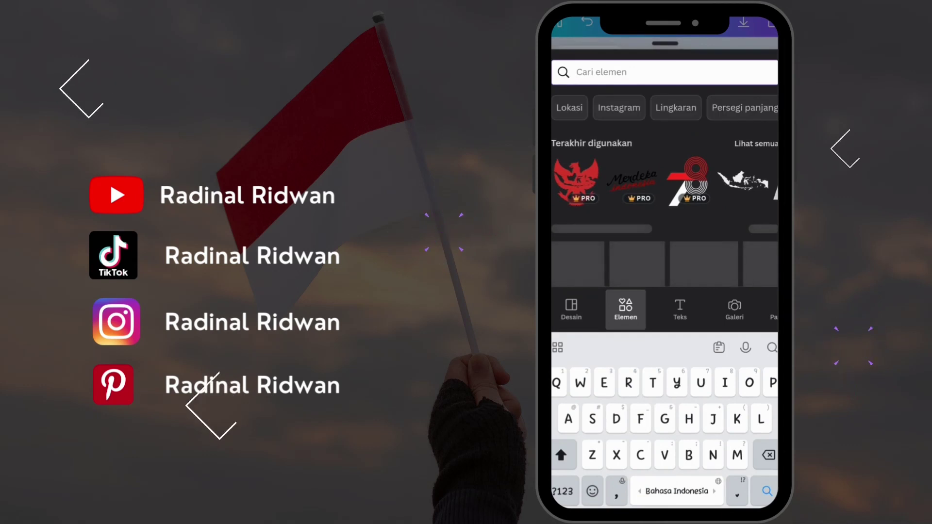
type("Logo")
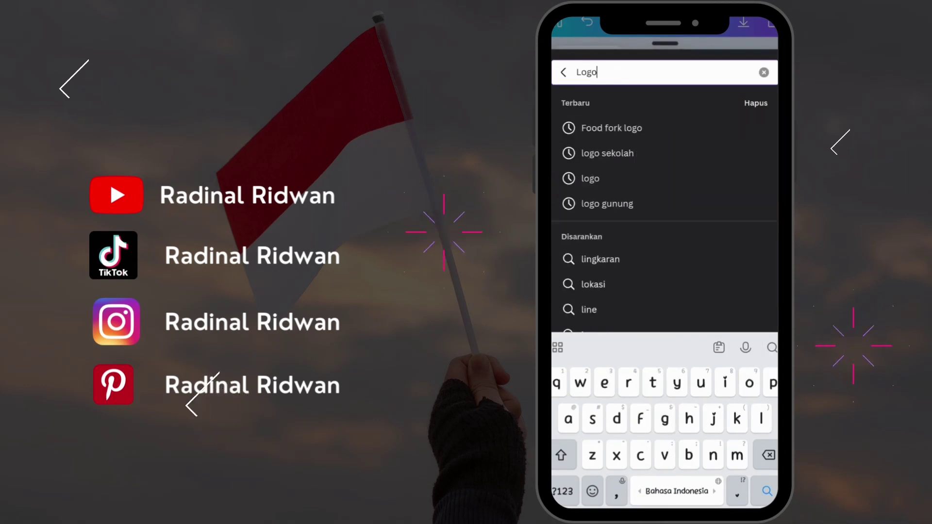
key("Return")
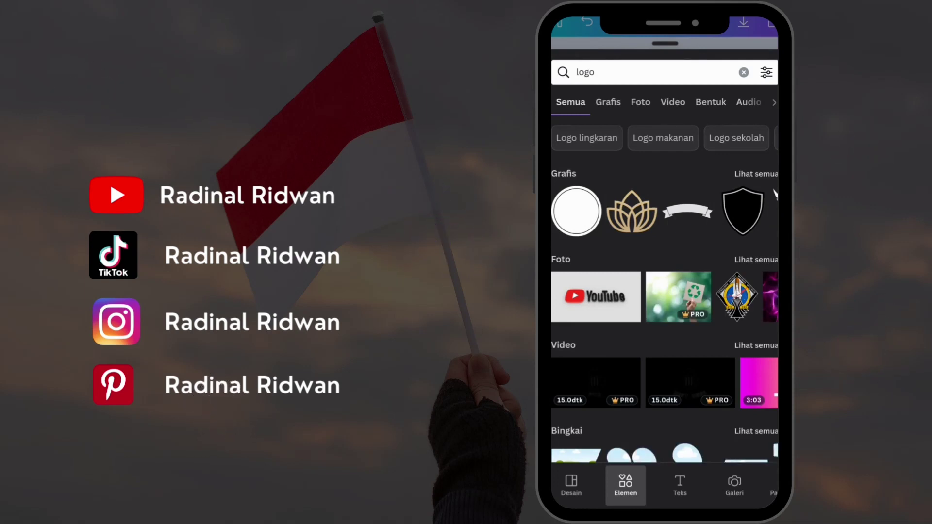
left_click(607, 102)
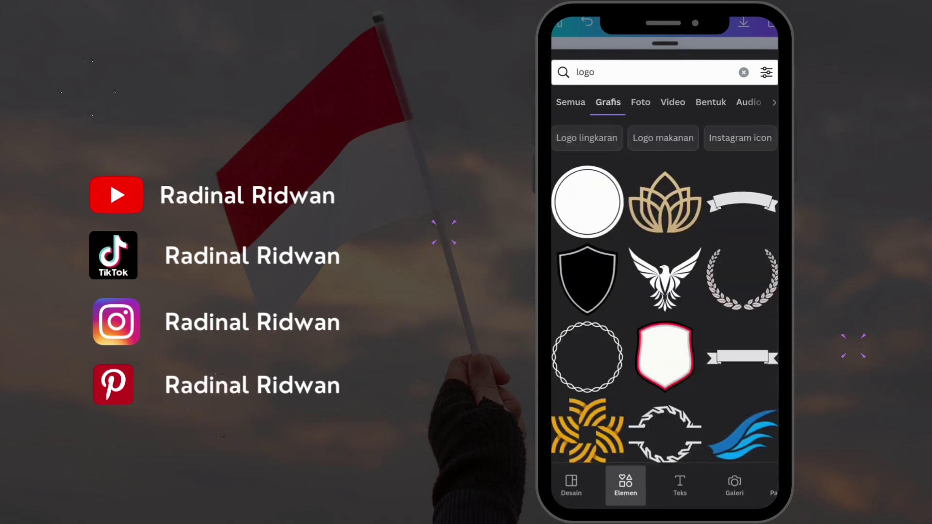
scroll(665, 291, "down", 3)
scroll(664, 291, "down", 2)
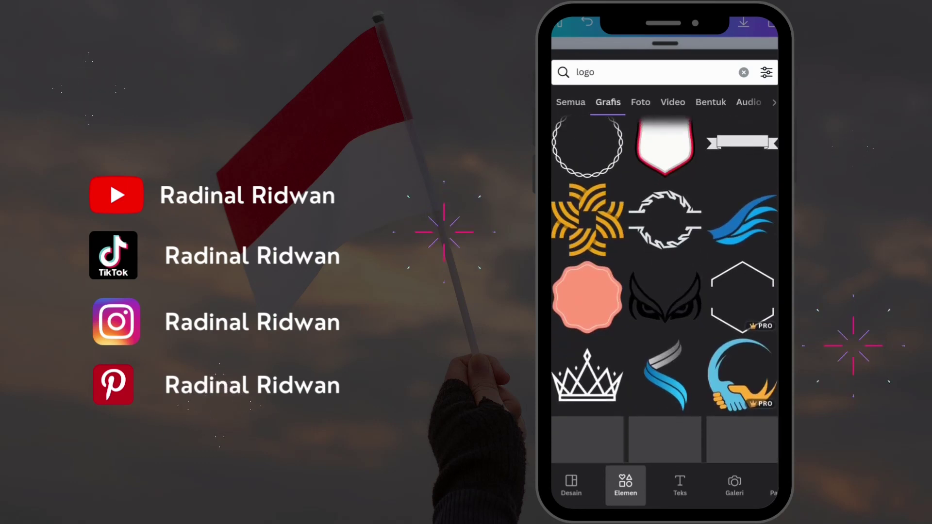
scroll(665, 291, "down", 2)
scroll(664, 291, "down", 1)
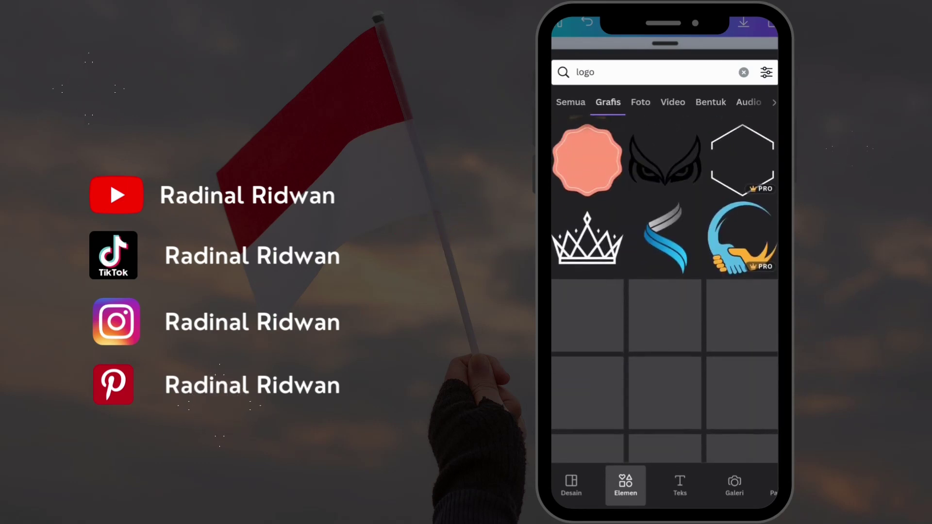
scroll(665, 291, "down", 2)
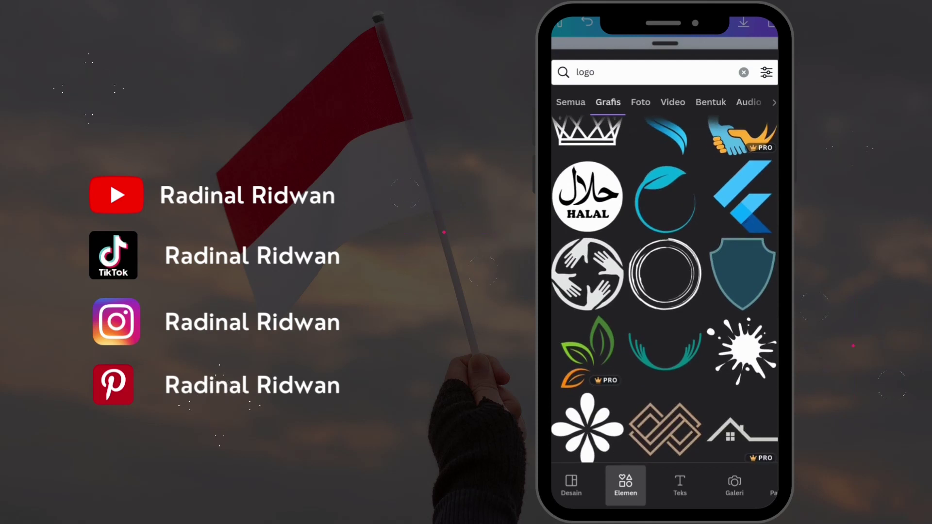
scroll(664, 291, "down", 2)
scroll(664, 291, "down", 2)
scroll(664, 291, "down", 1)
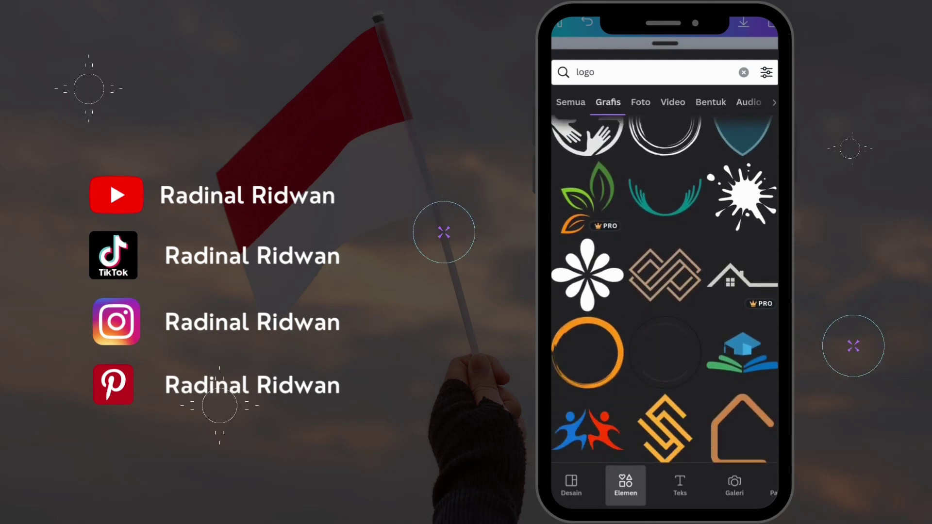
Add the flower graphic, shrink it, colour it white, and move it top-left.
left_click(587, 274)
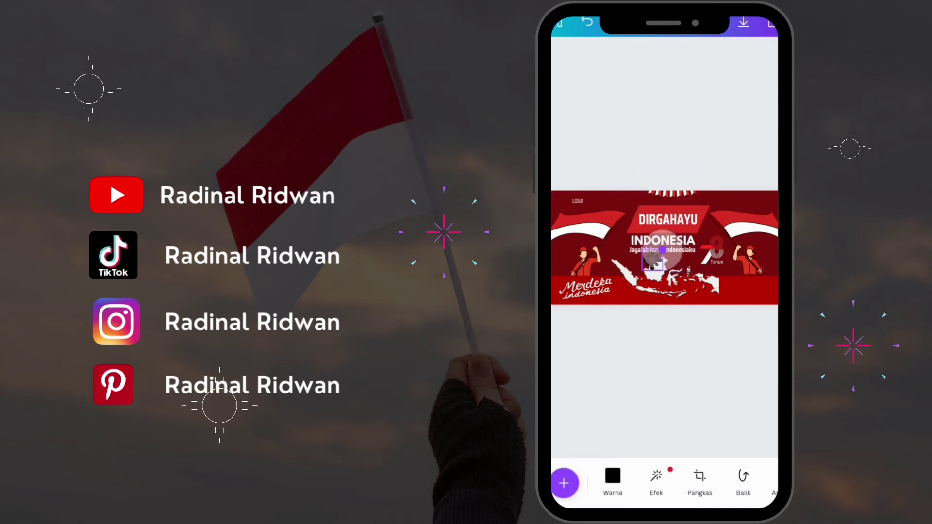
left_click_drag(665, 247, 650, 262)
left_click(612, 503)
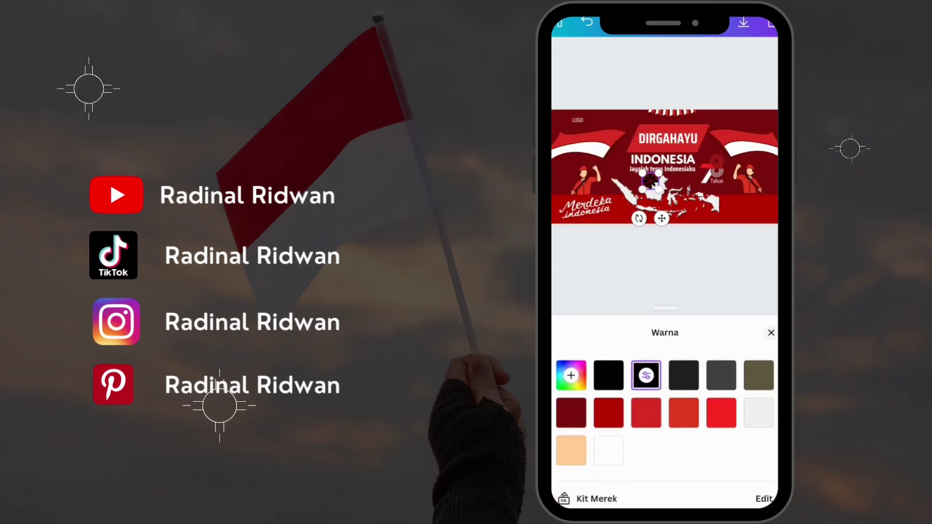
left_click(608, 451)
left_click(770, 333)
left_click_drag(651, 262, 577, 201)
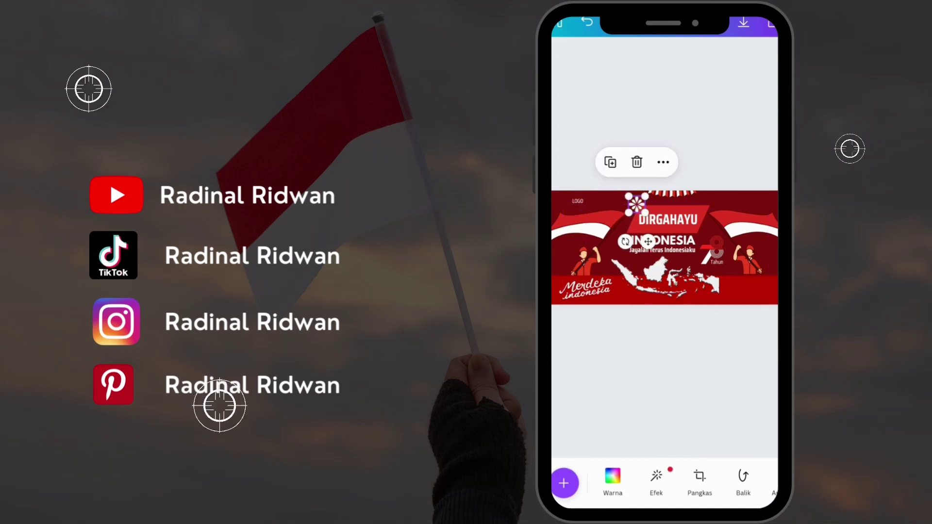
left_click_drag(637, 201, 641, 199)
Arrange the flower logo and LOGO text side by side in the top-left corner.
left_click(578, 201)
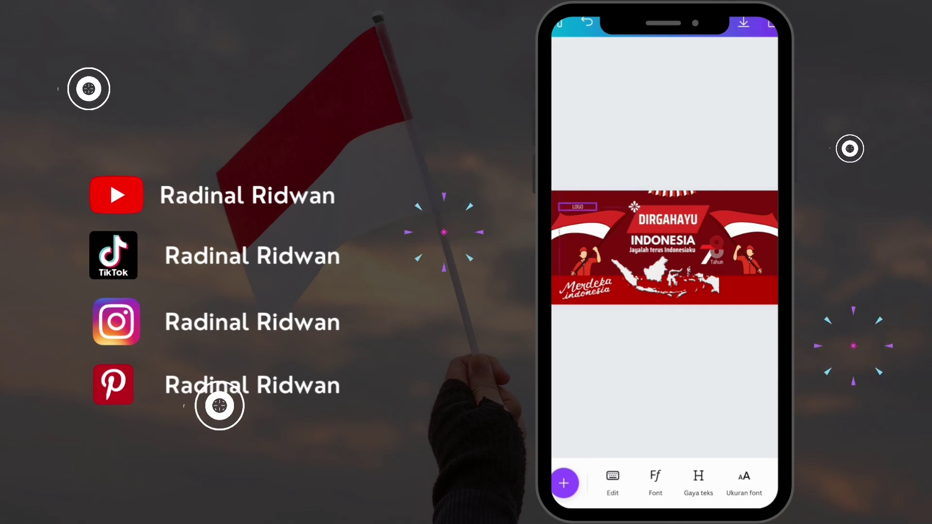
left_click_drag(578, 200, 578, 223)
left_click(634, 207)
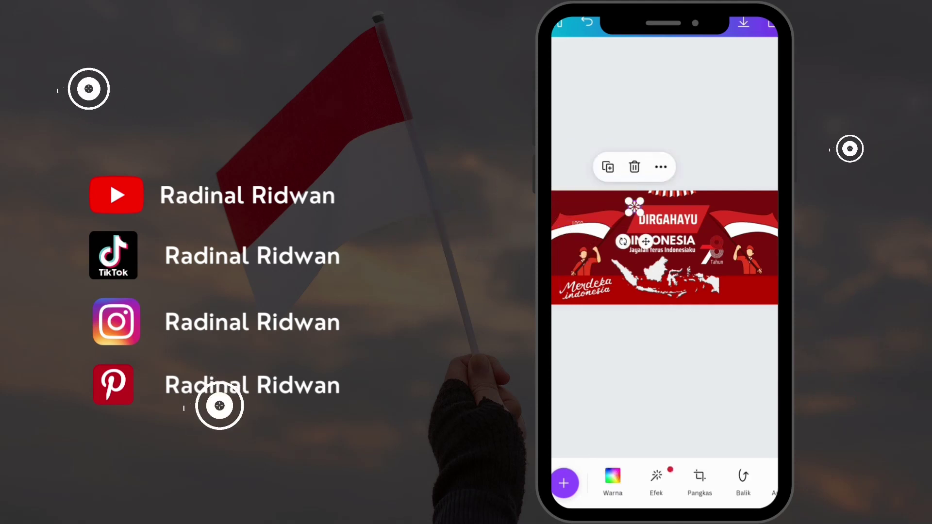
mouse_move(634, 207)
left_mouse_down()
mouse_move(579, 199)
mouse_move(588, 212)
left_mouse_up()
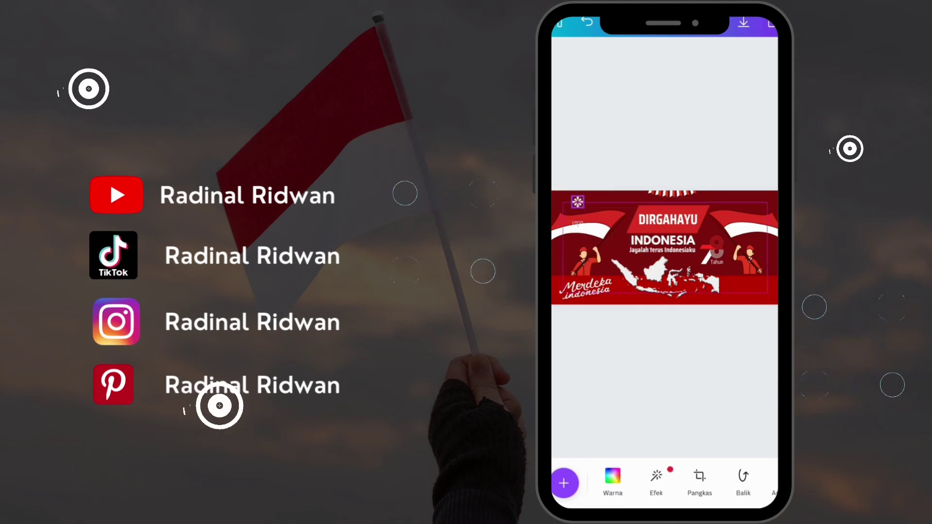
left_click(578, 224)
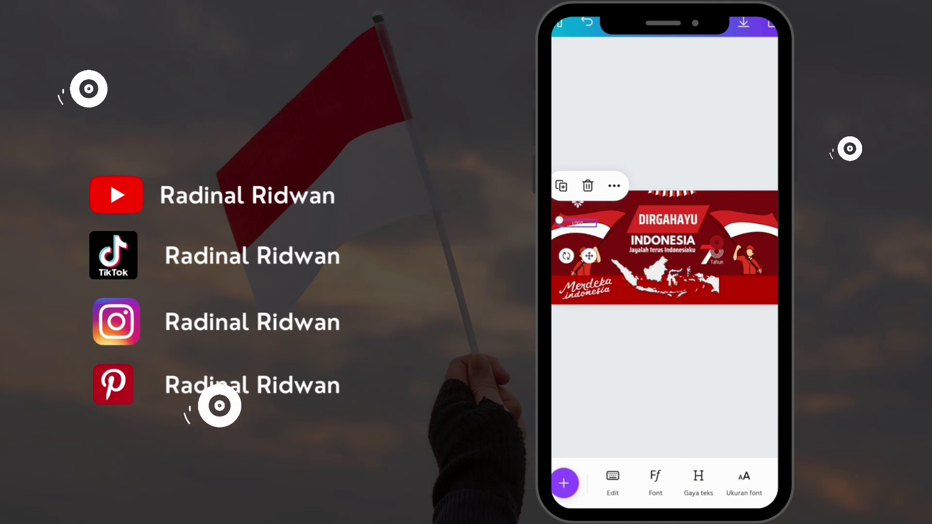
left_click_drag(577, 224, 584, 201)
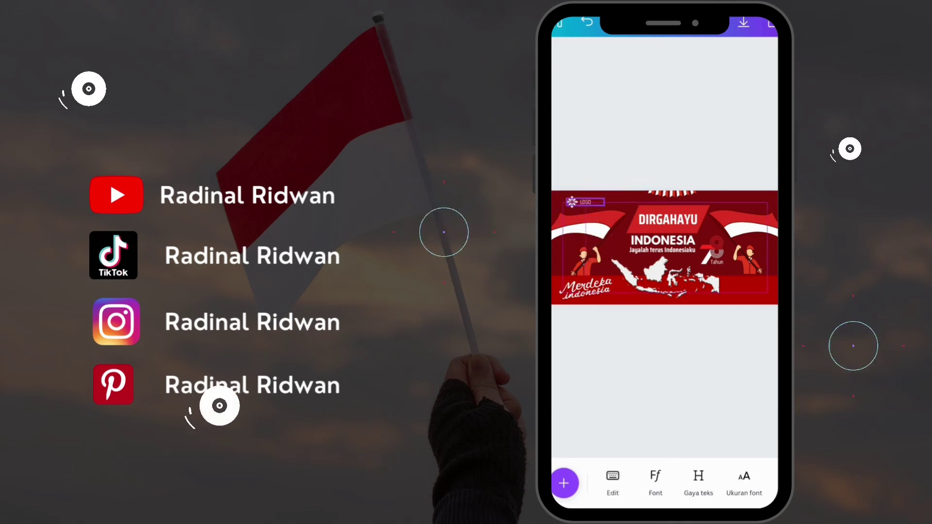
left_click(665, 379)
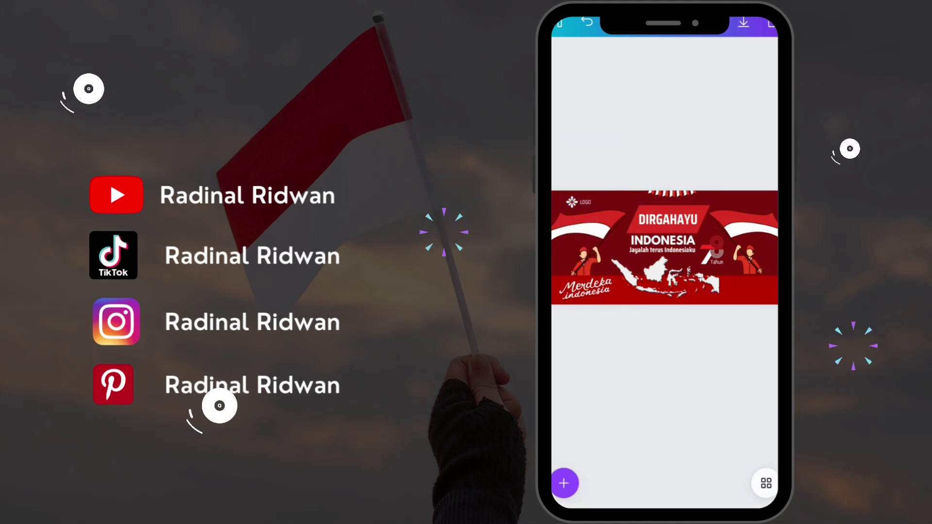